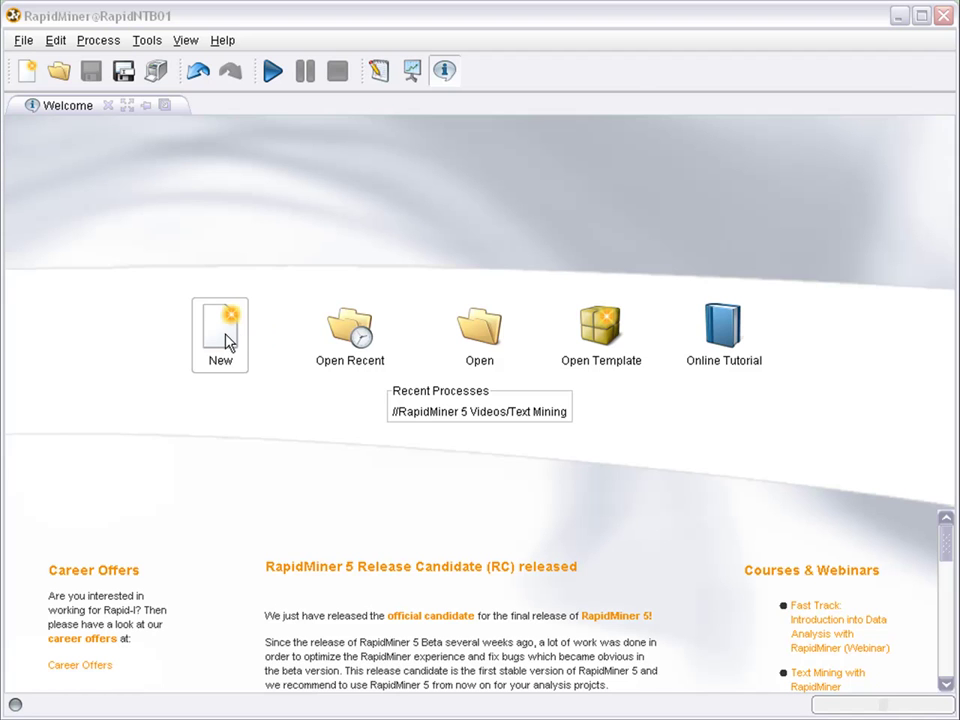
# - Save a new empty process named 'Read Flat File' under the RapidMiner 5 Videos repository
pyautogui.click(227, 339)
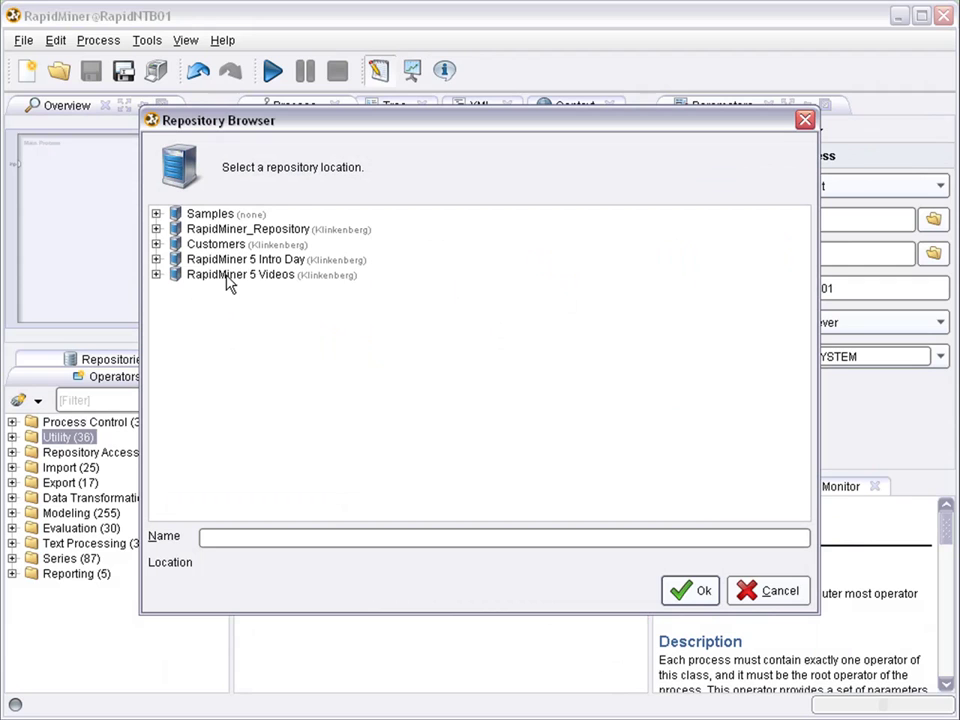
pyautogui.click(229, 280)
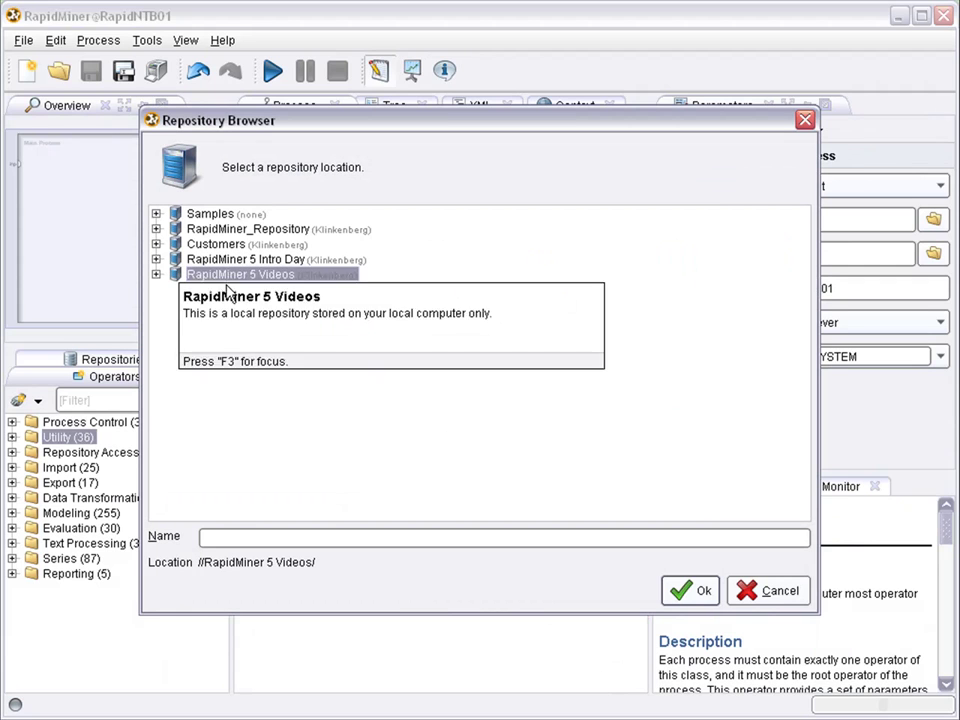
pyautogui.click(274, 538)
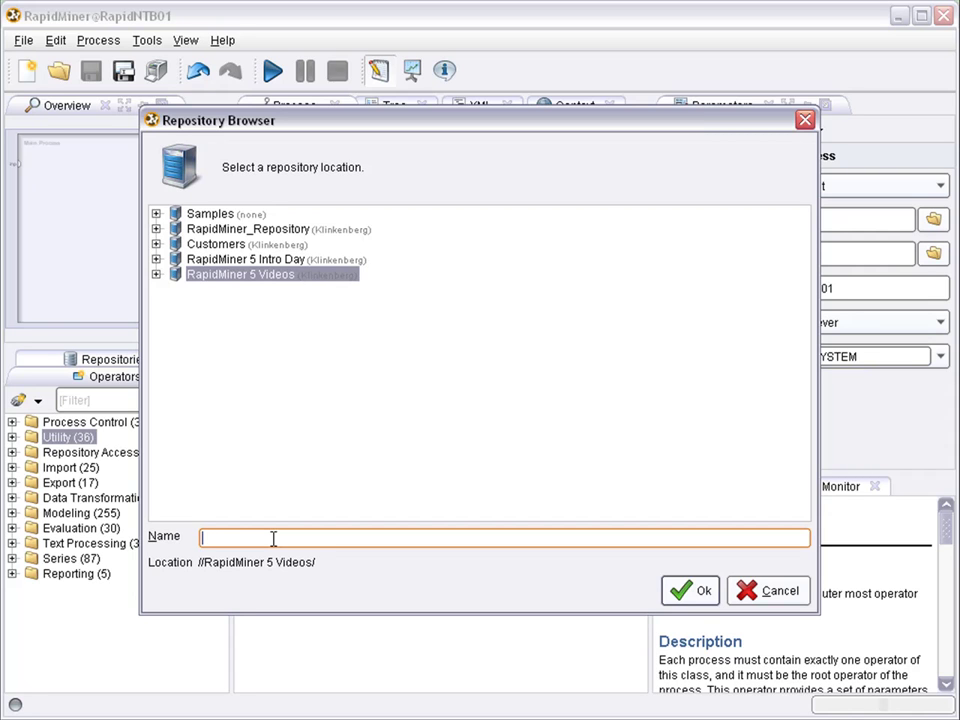
pyautogui.write('Read Flat File')
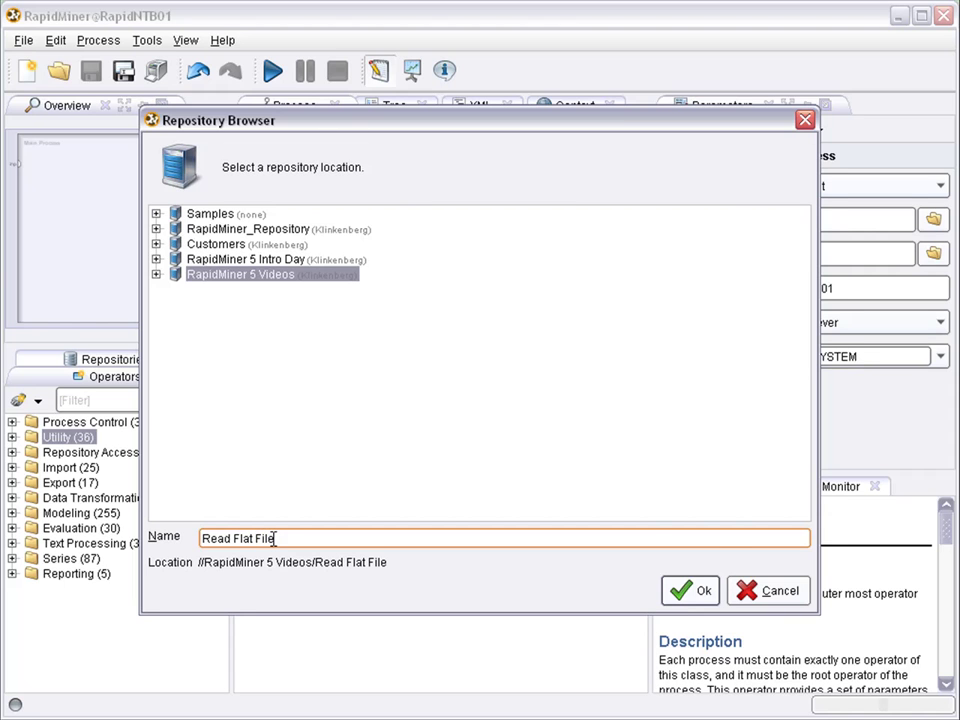
pyautogui.press('Return')
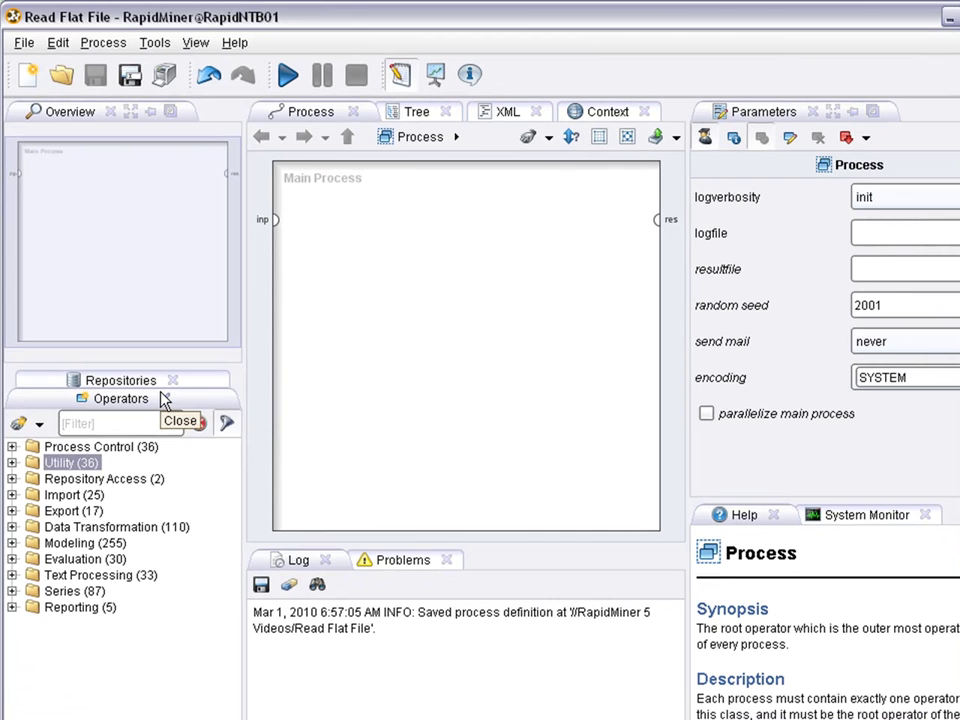
# - Launch the Import CSV File wizard from the Repositories tab and pick Data/iris.csv
pyautogui.click(144, 384)
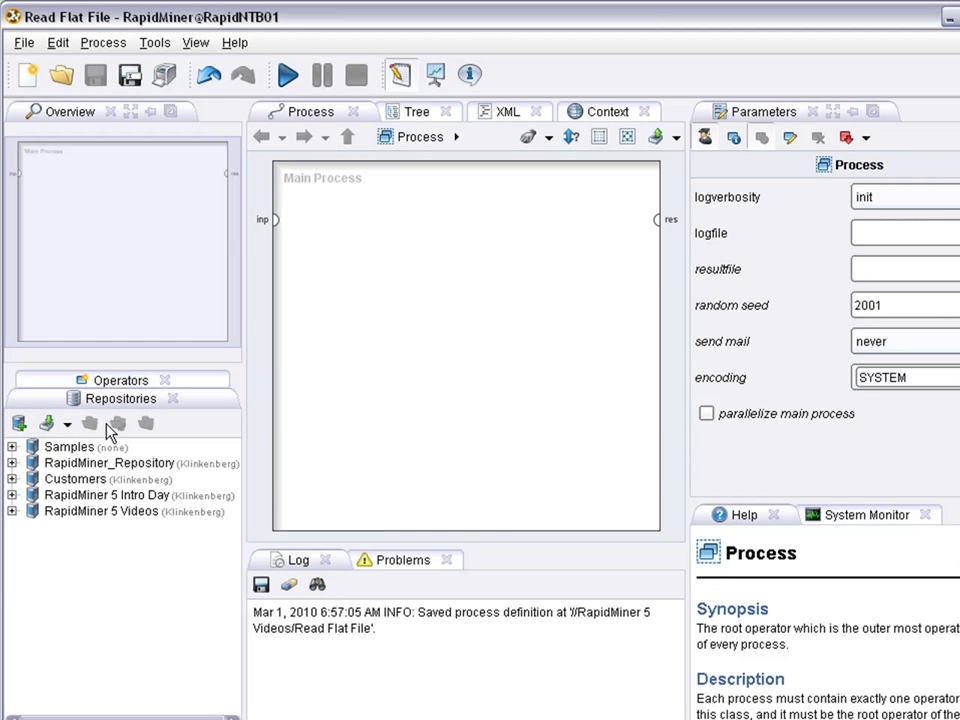
pyautogui.click(68, 433)
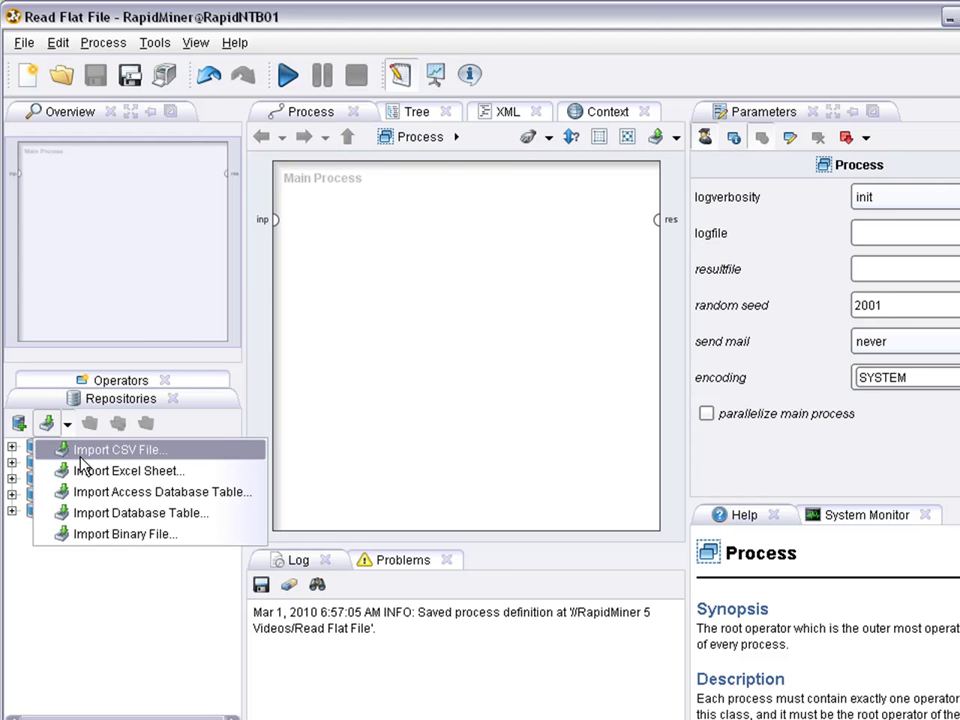
pyautogui.click(84, 455)
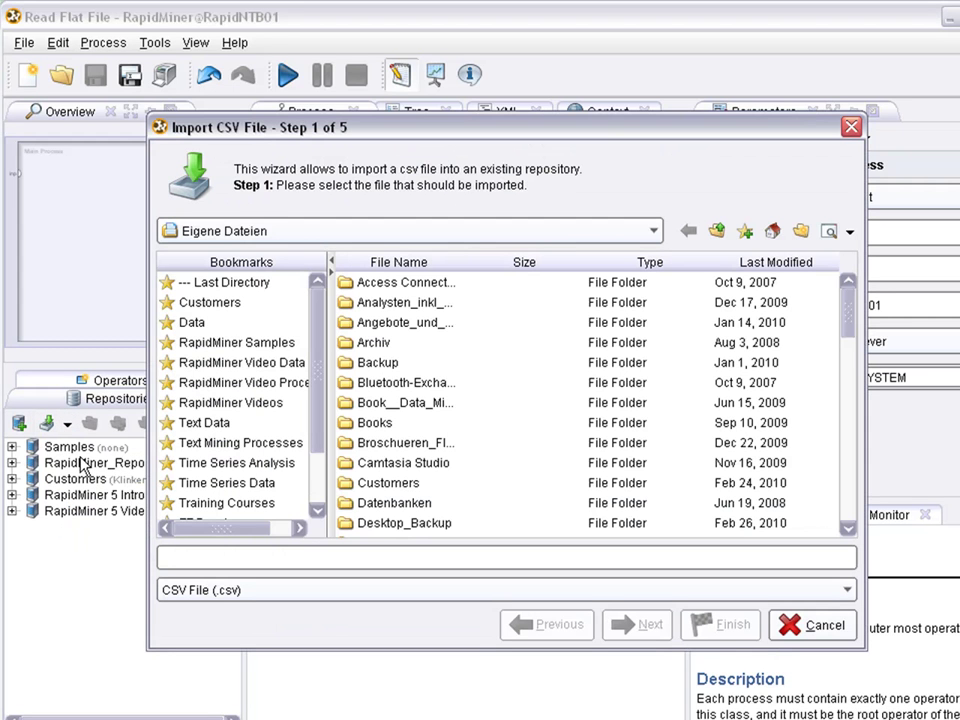
pyautogui.click(186, 322)
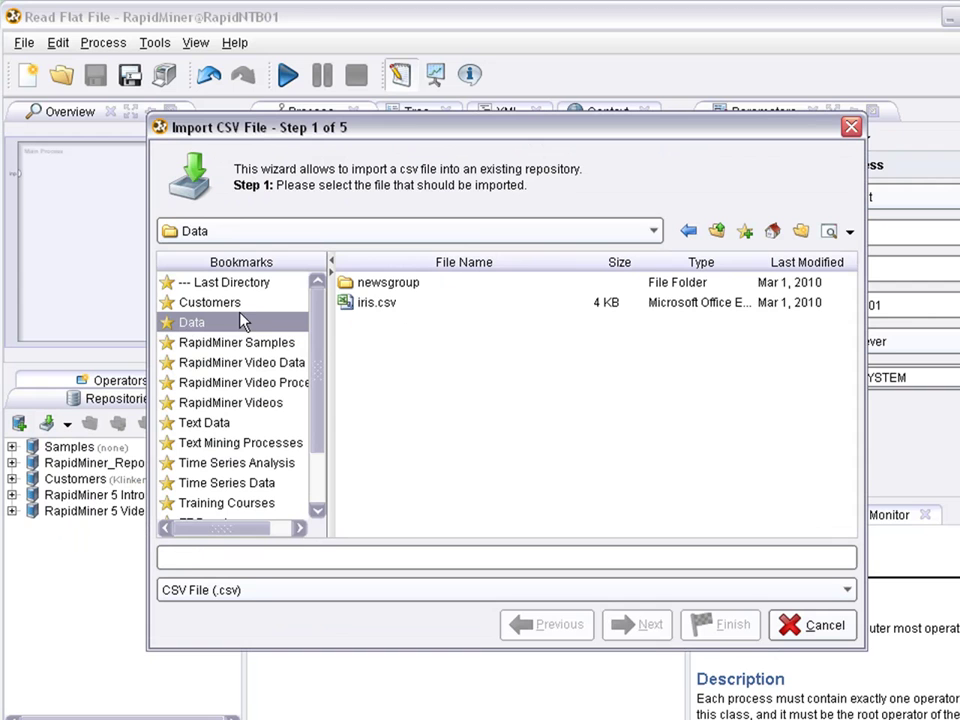
pyautogui.click(372, 303)
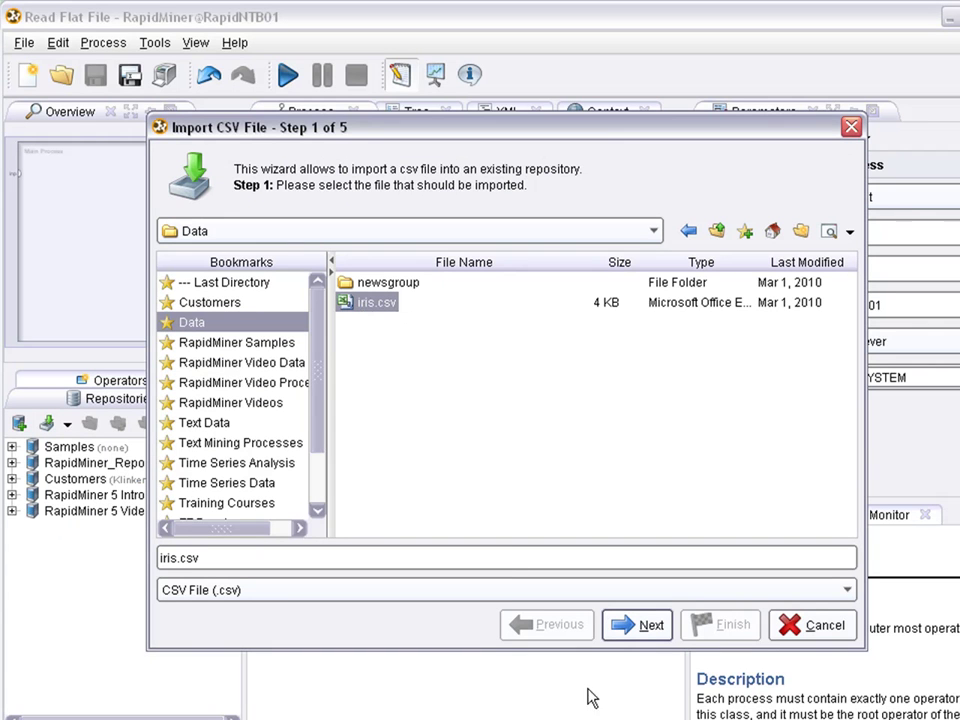
# - Advance to step 2 and turn off Use First Row as Column Names
pyautogui.click(627, 640)
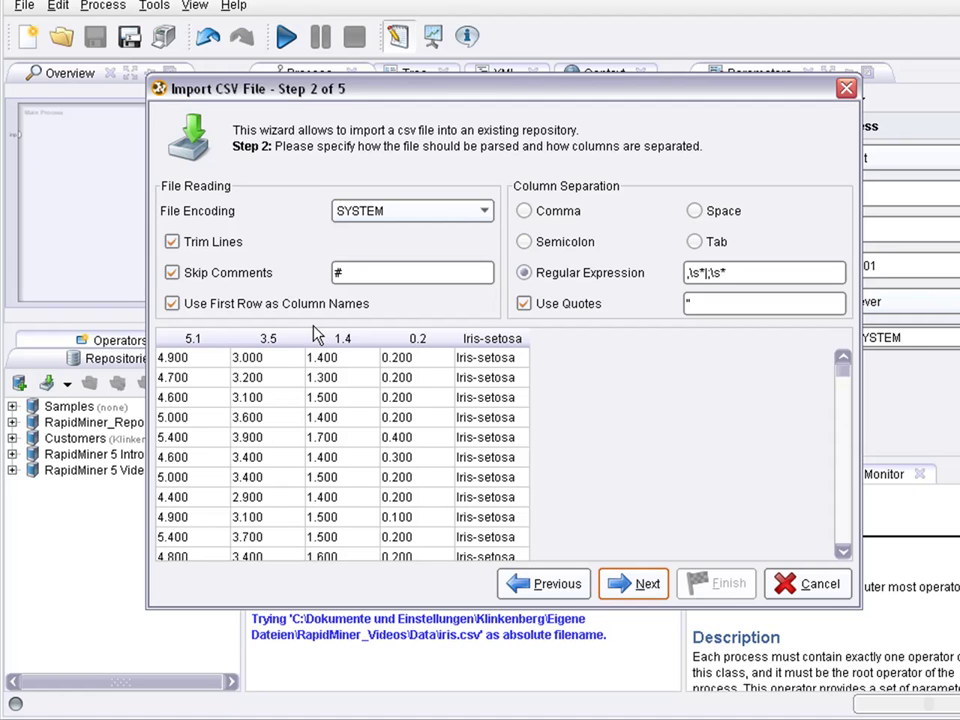
pyautogui.click(174, 304)
pyautogui.click(173, 308)
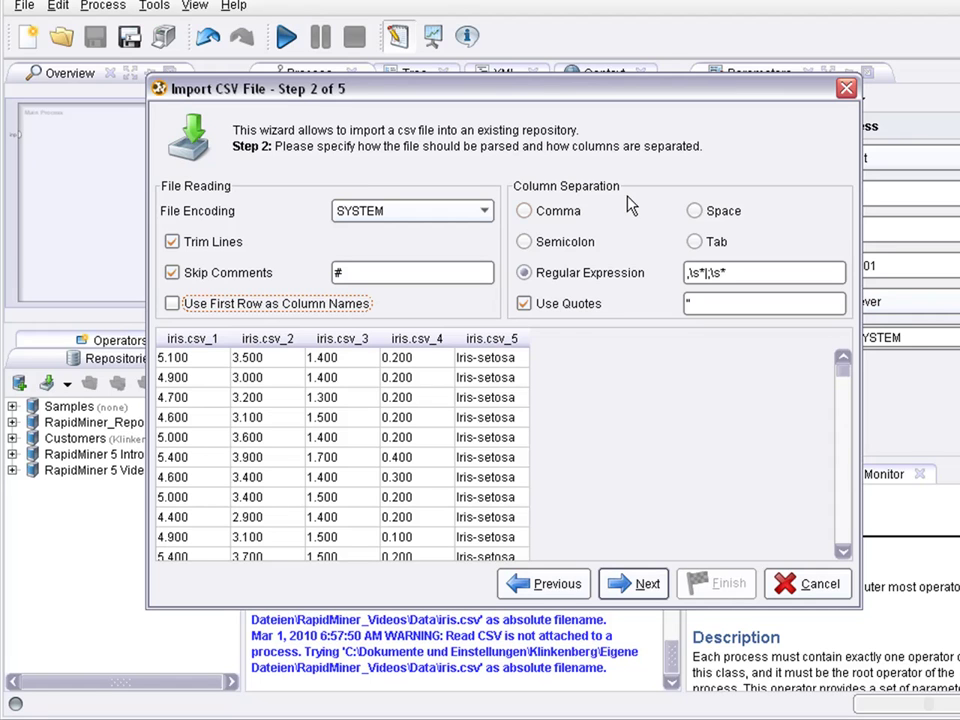
# - Compare semicolon, space, tab and regex separators, then split on Comma and advance to step 3
pyautogui.click(525, 213)
pyautogui.click(524, 243)
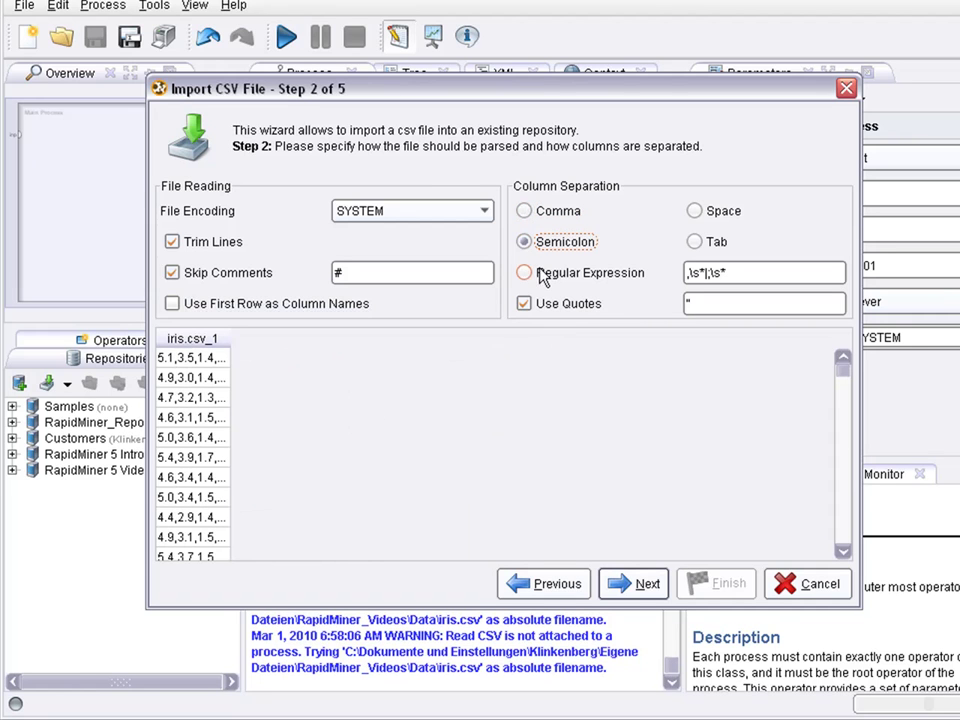
pyautogui.click(694, 212)
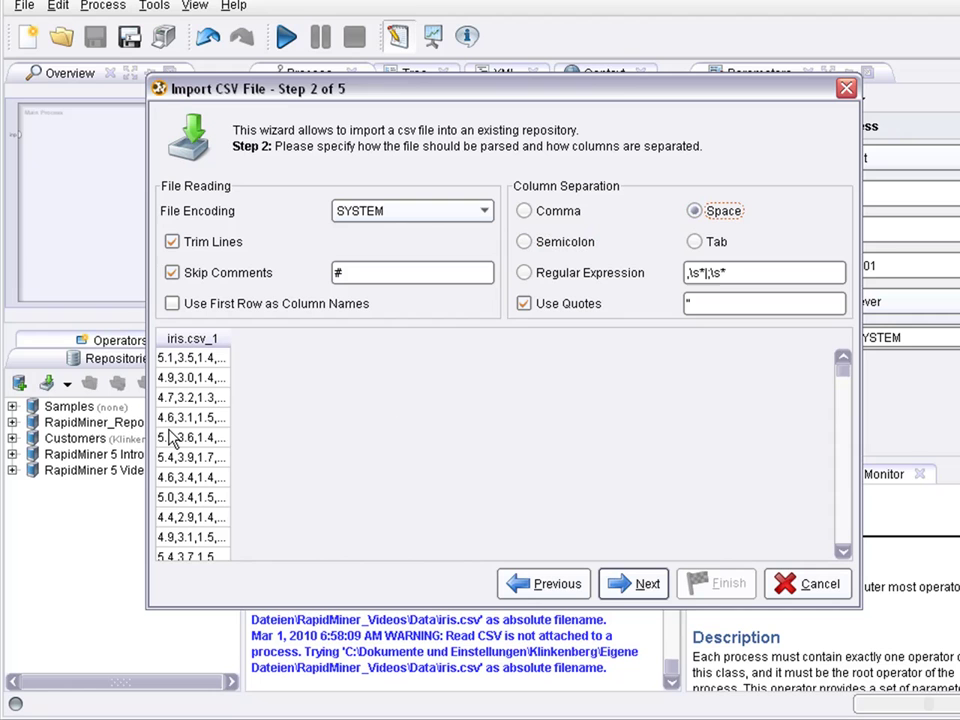
pyautogui.click(694, 243)
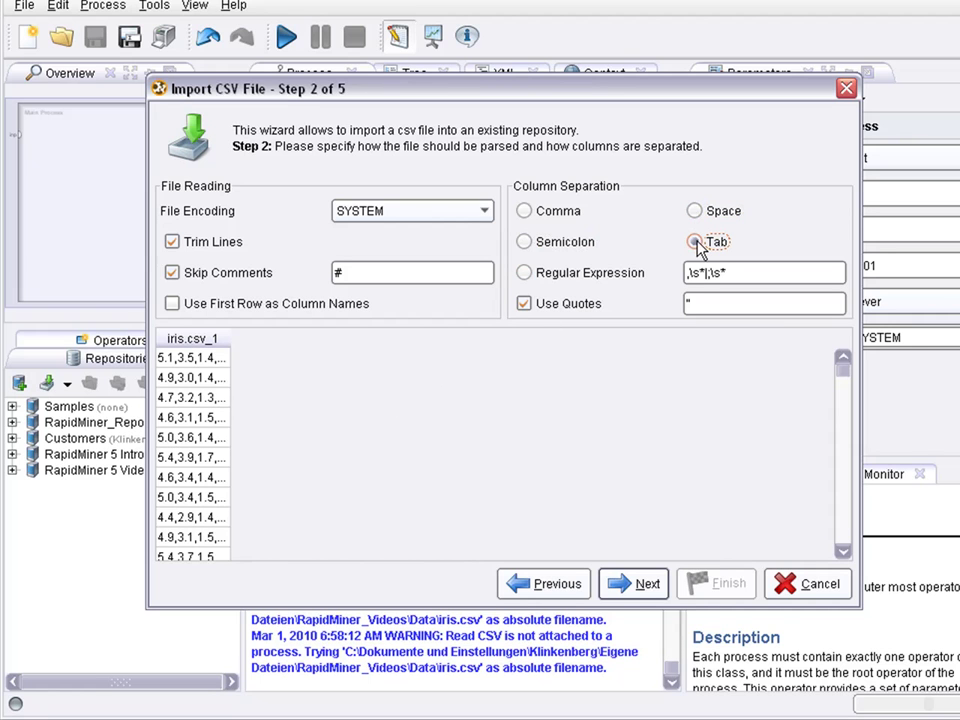
pyautogui.click(525, 274)
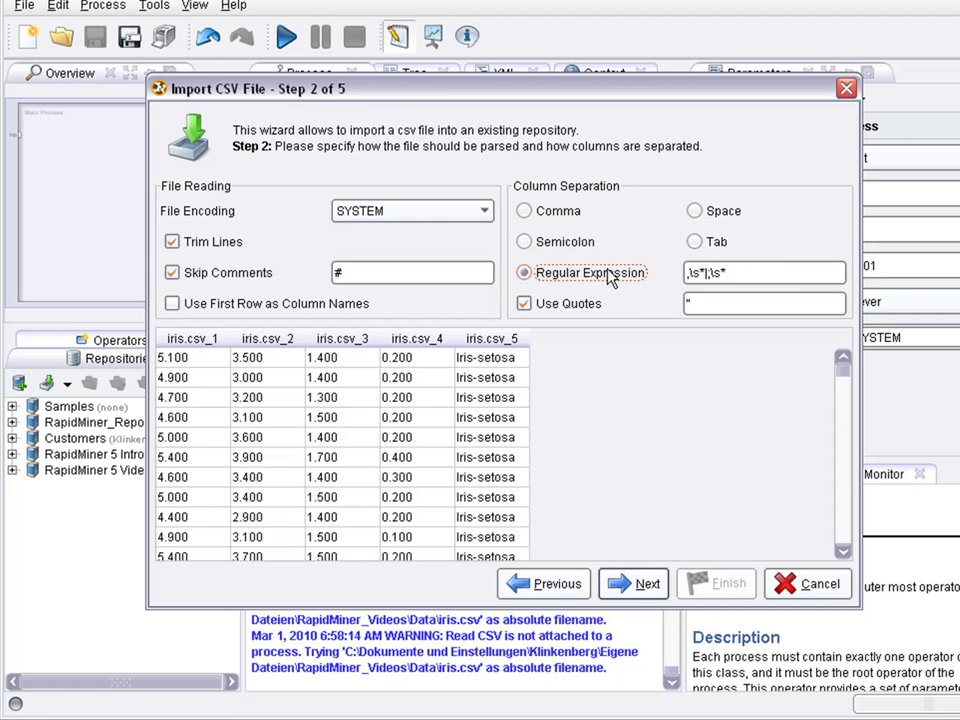
pyautogui.click(752, 304)
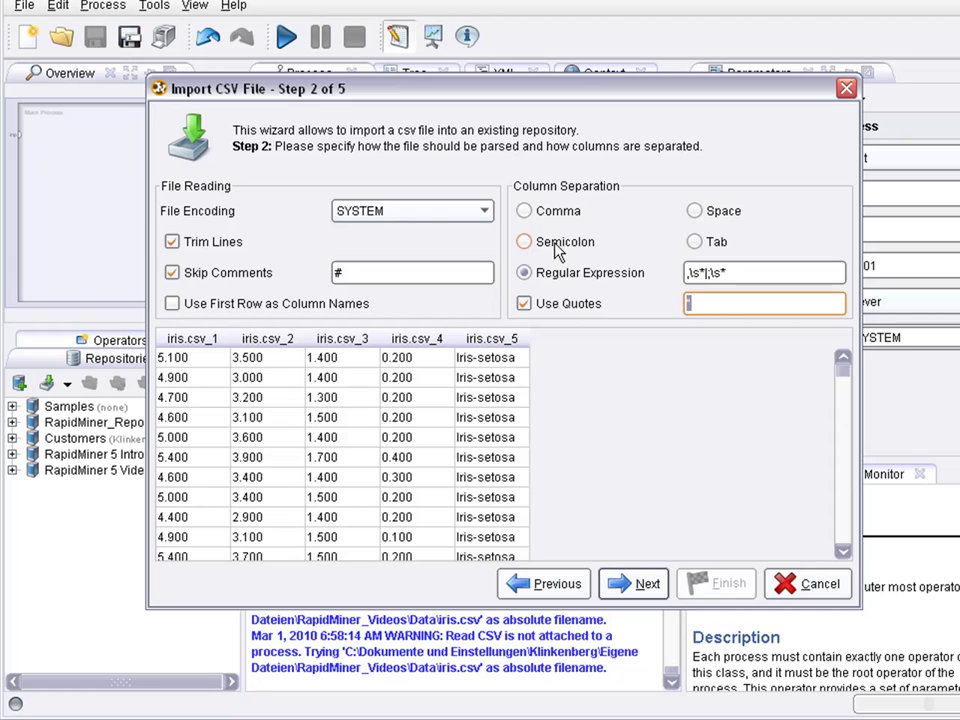
pyautogui.click(529, 219)
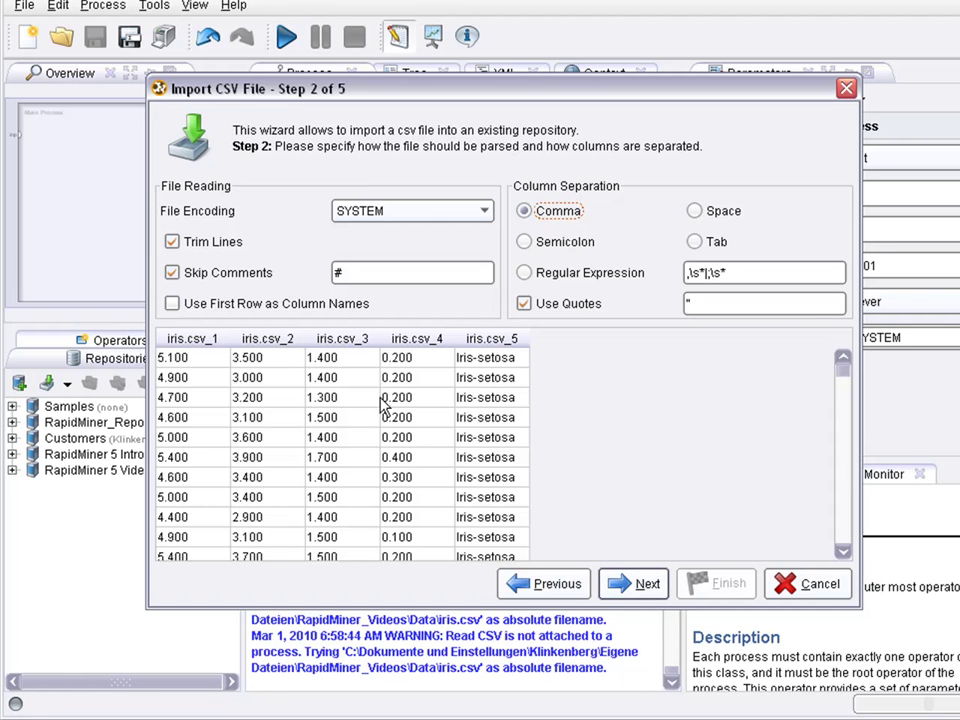
pyautogui.click(644, 590)
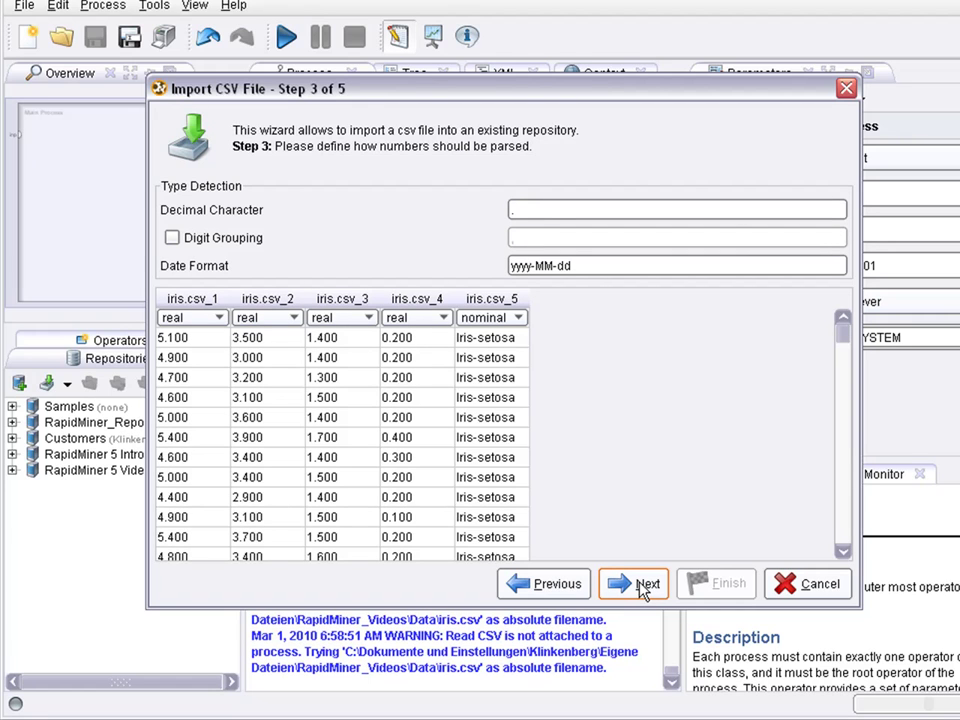
# - Clear the decimal character value and review the date format setting
pyautogui.click(578, 209)
pyautogui.press('BackSpace')
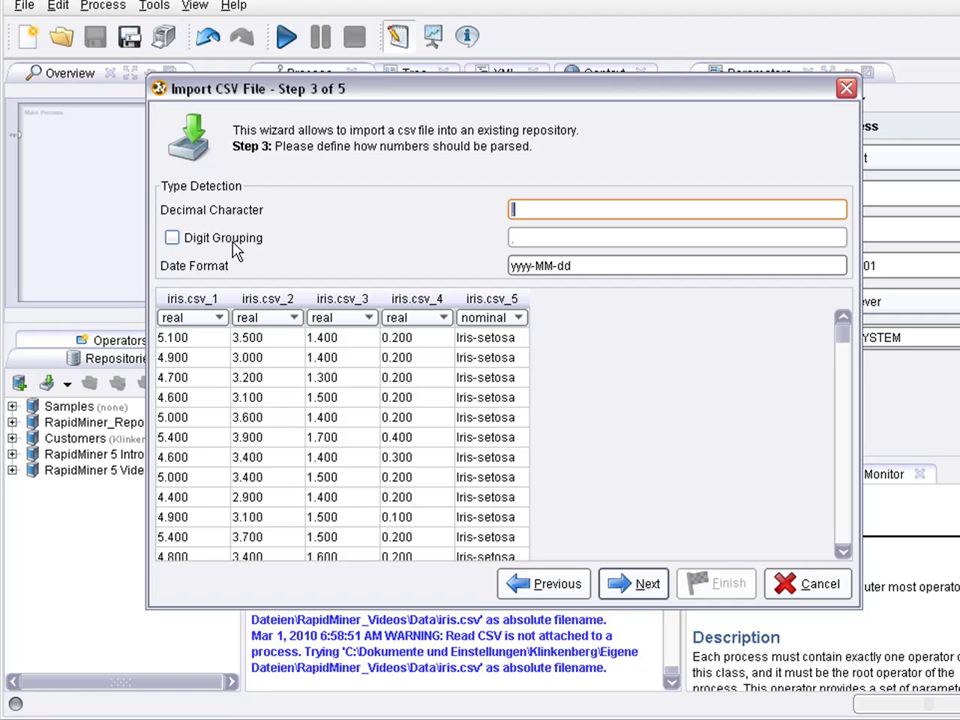
pyautogui.click(598, 266)
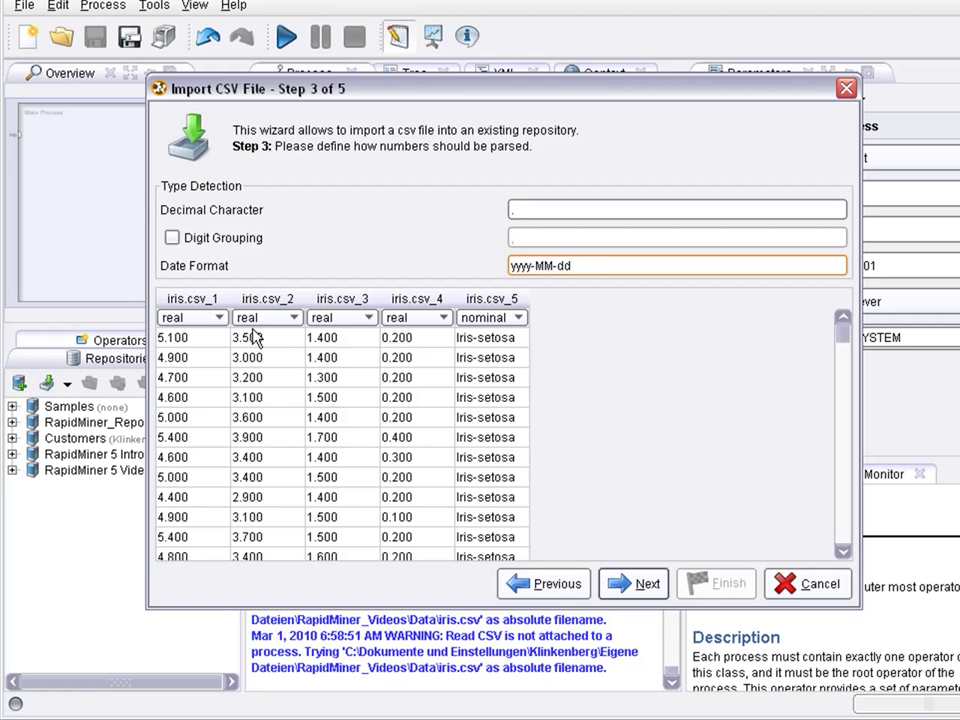
pyautogui.click(218, 345)
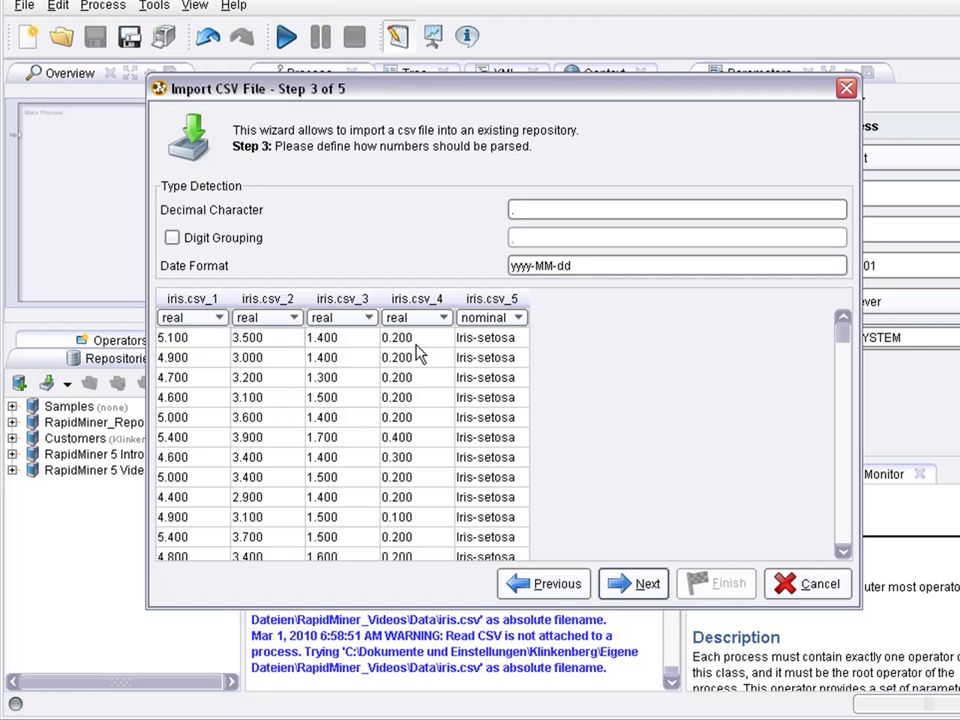
# - Keep iris.csv_4 as real and iris.csv_5 as nominal, then advance to step 4
pyautogui.click(441, 318)
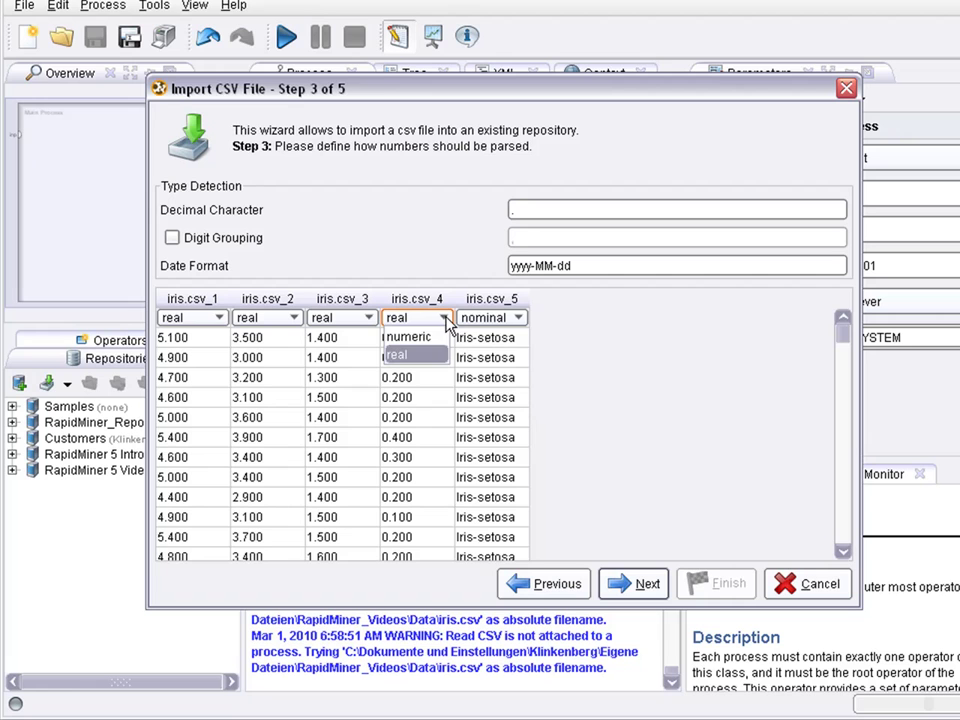
pyautogui.click(446, 320)
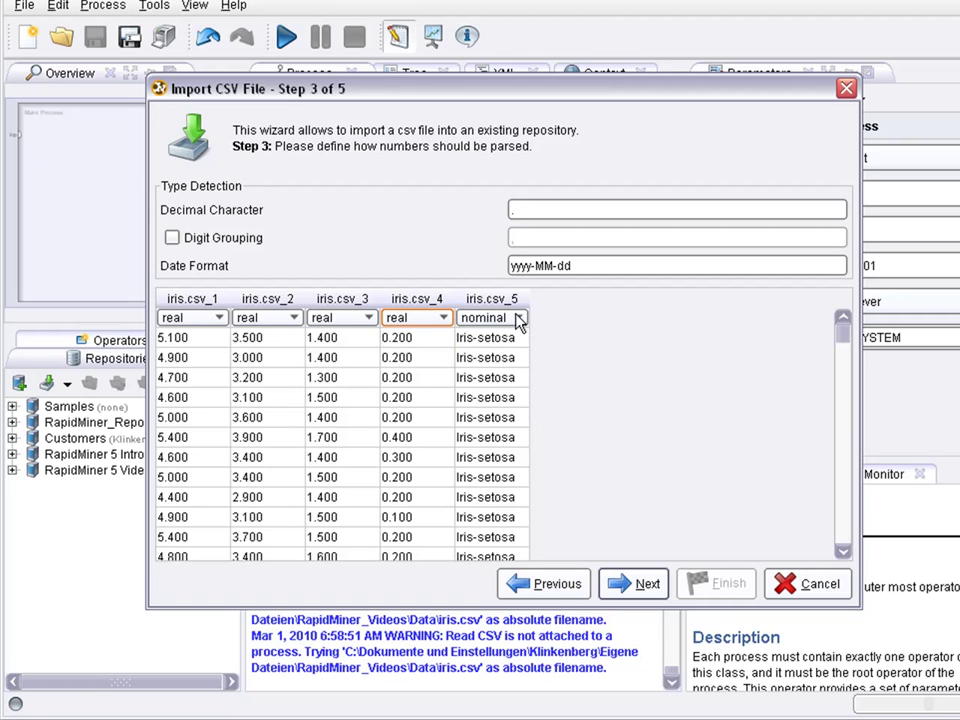
pyautogui.click(518, 318)
pyautogui.click(495, 337)
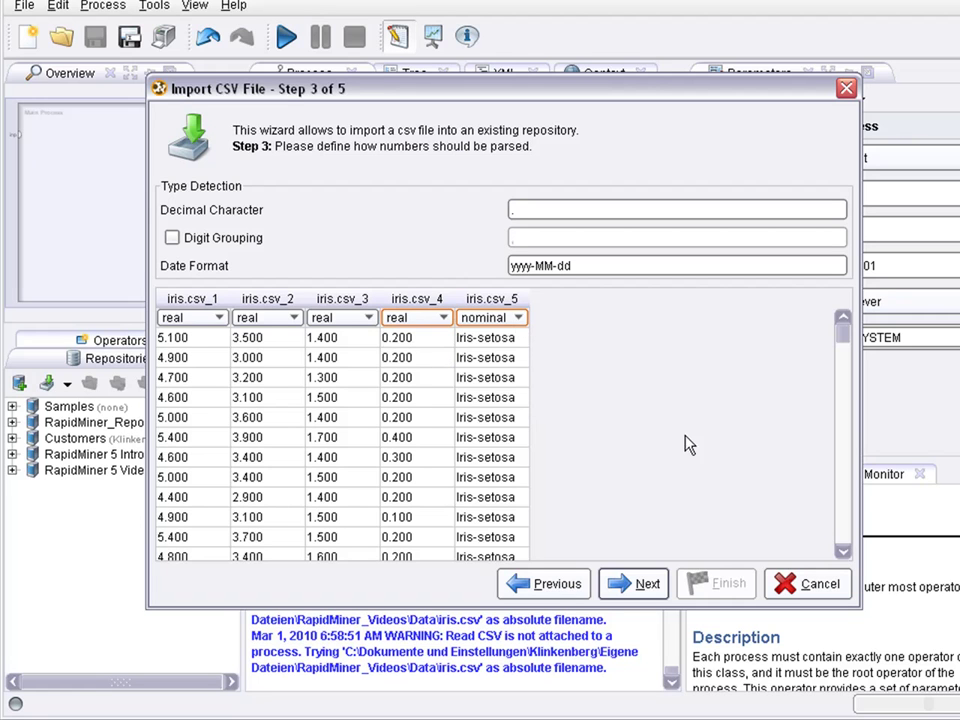
pyautogui.click(657, 587)
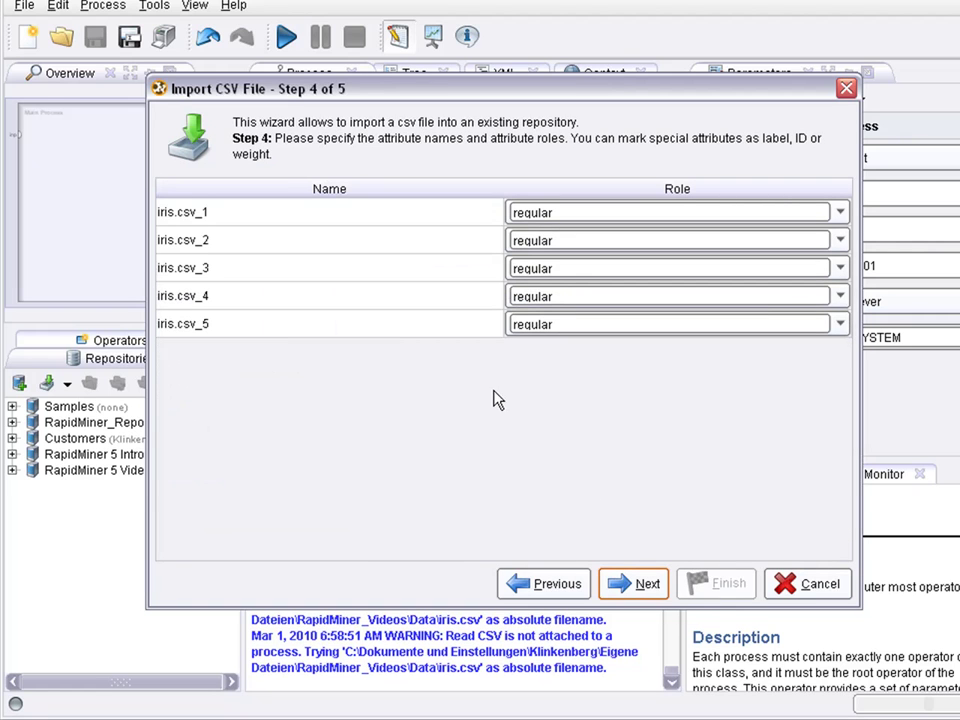
# - Rename the iris.csv_5 attribute to 'class' and give it the label role
pyautogui.moveTo(401, 219); pyautogui.dragTo(387, 300)
pyautogui.doubleClick(370, 324)
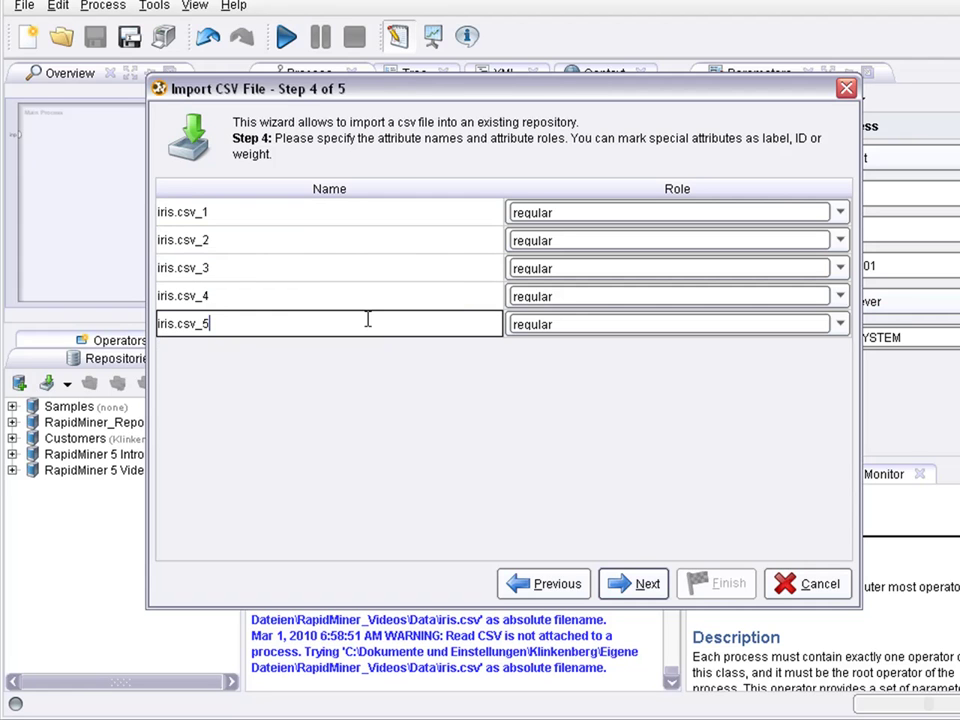
pyautogui.press('BackSpace')
pyautogui.press('BackSpace')
pyautogui.press('BackSpace')
pyautogui.press('BackSpace')
pyautogui.press('BackSpace')
pyautogui.press('BackSpace')
pyautogui.press('BackSpace')
pyautogui.press('BackSpace')
pyautogui.write('class')
pyautogui.click(839, 330)
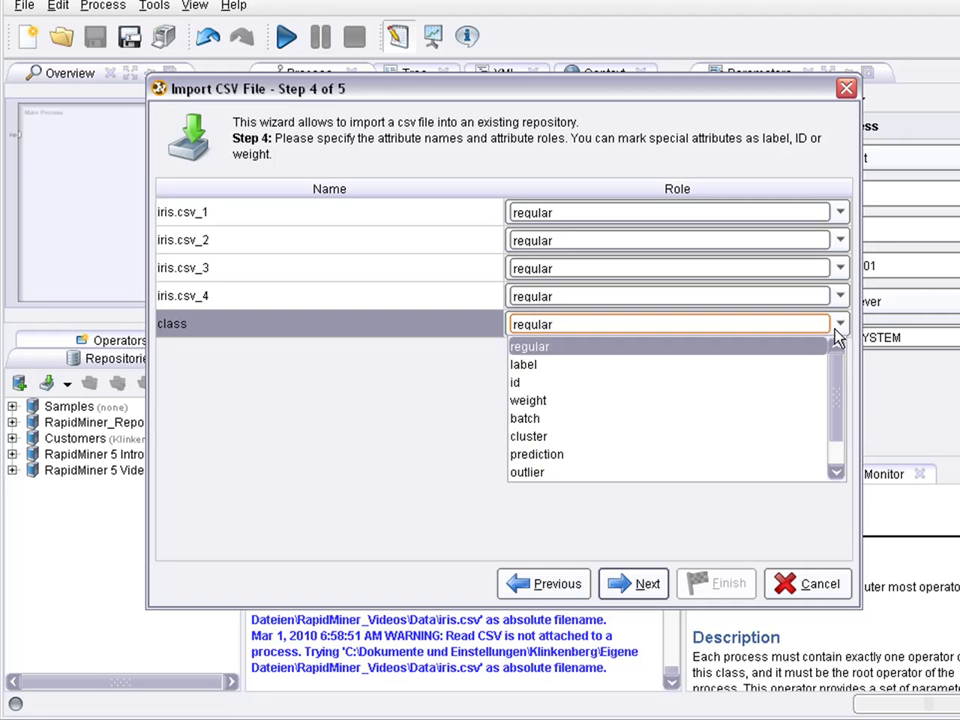
pyautogui.click(780, 368)
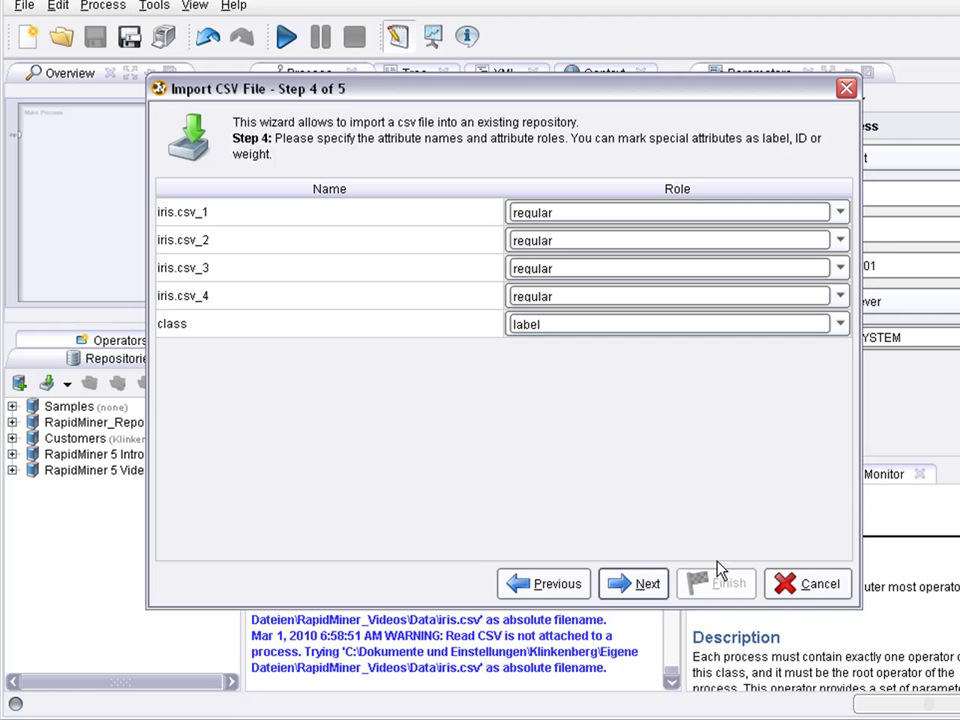
# - Name the entry 'iris' in RapidMiner 5 Videos and finish the import wizard
pyautogui.click(642, 587)
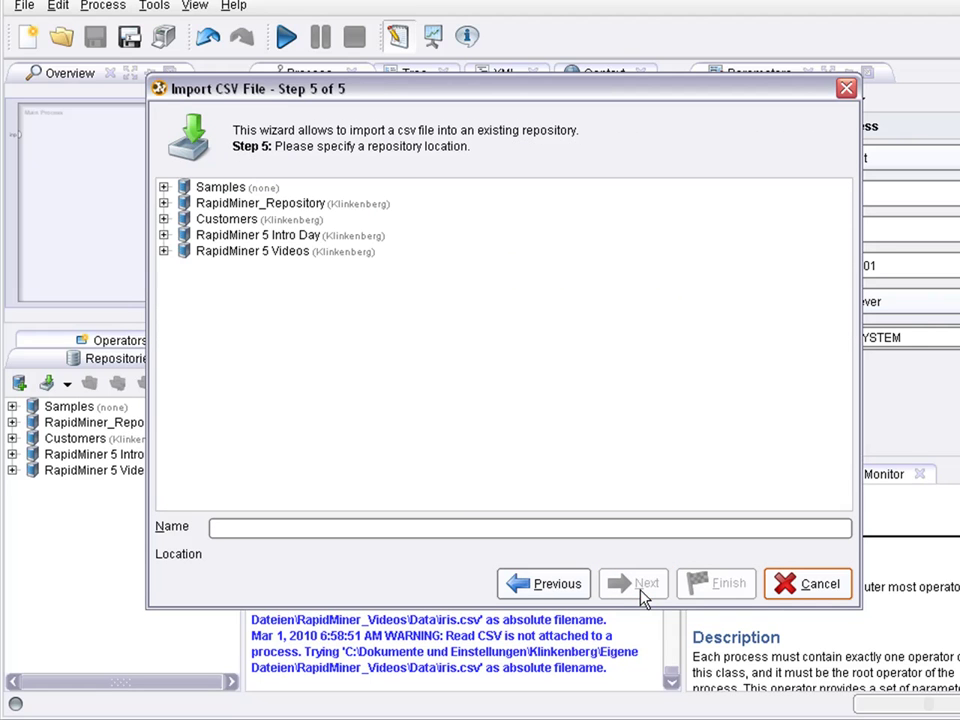
pyautogui.click(283, 252)
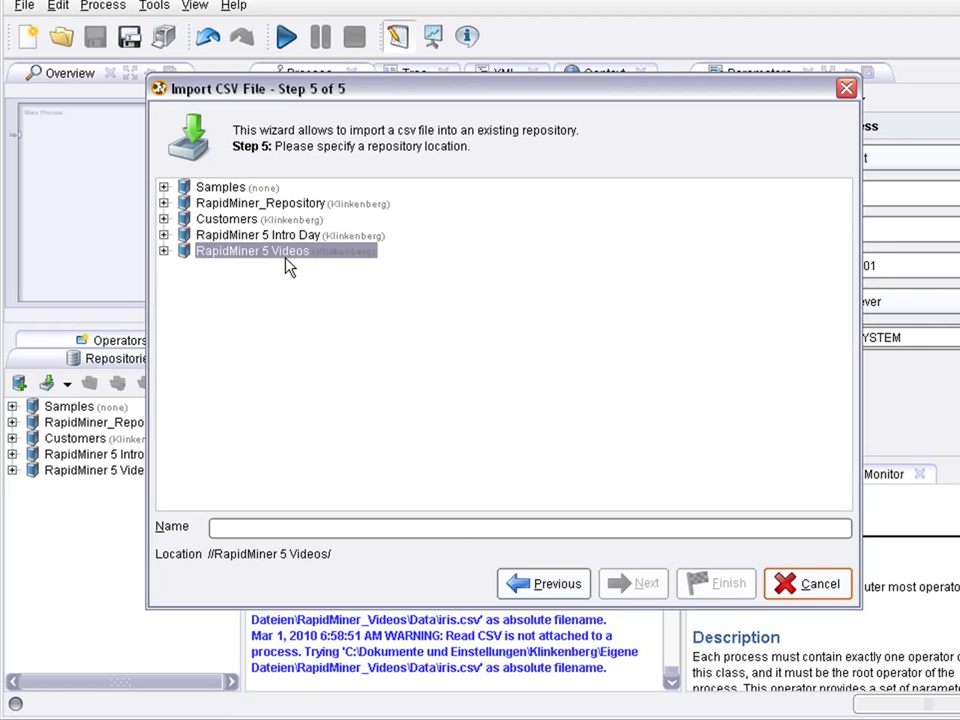
pyautogui.click(368, 527)
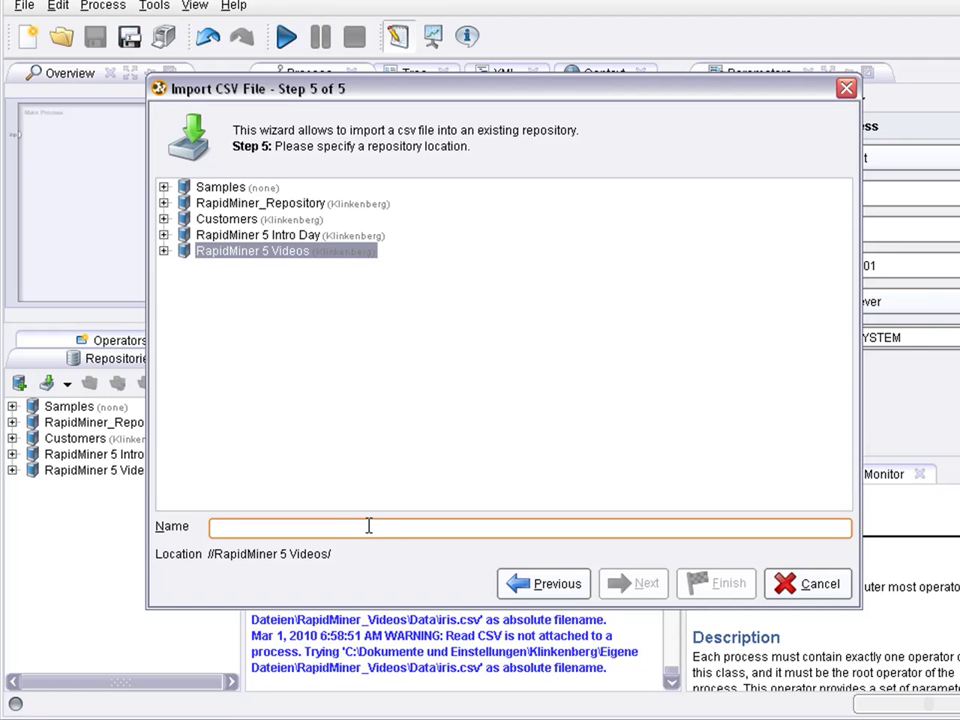
pyautogui.write('iris')
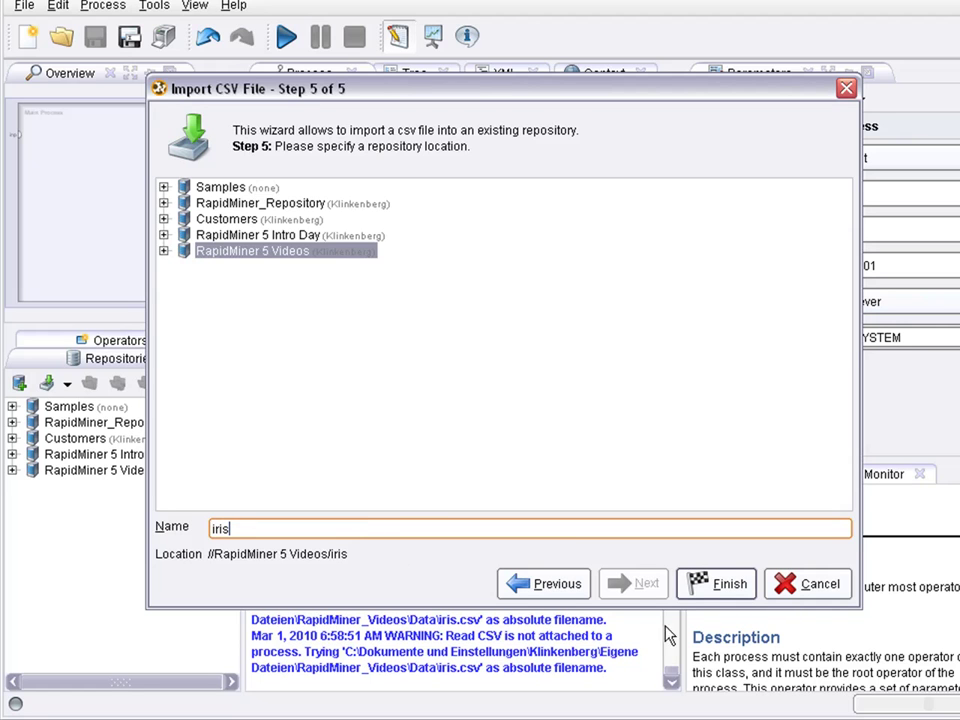
pyautogui.click(712, 584)
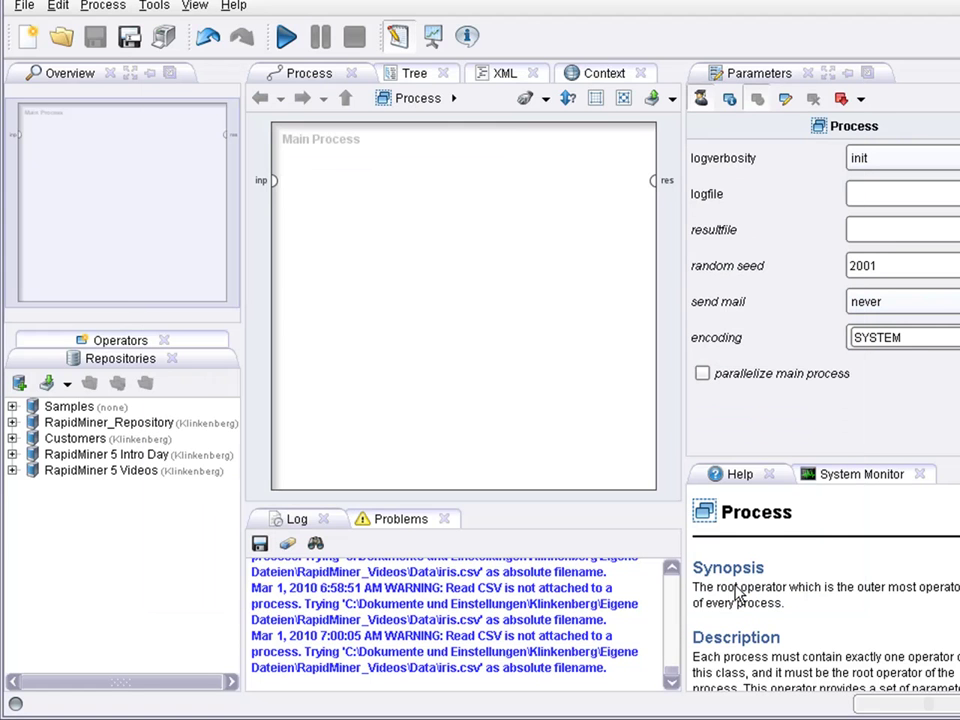
# - Check the new iris entry in RapidMiner 5 Videos, collapse it, and clear the log
pyautogui.click(12, 470)
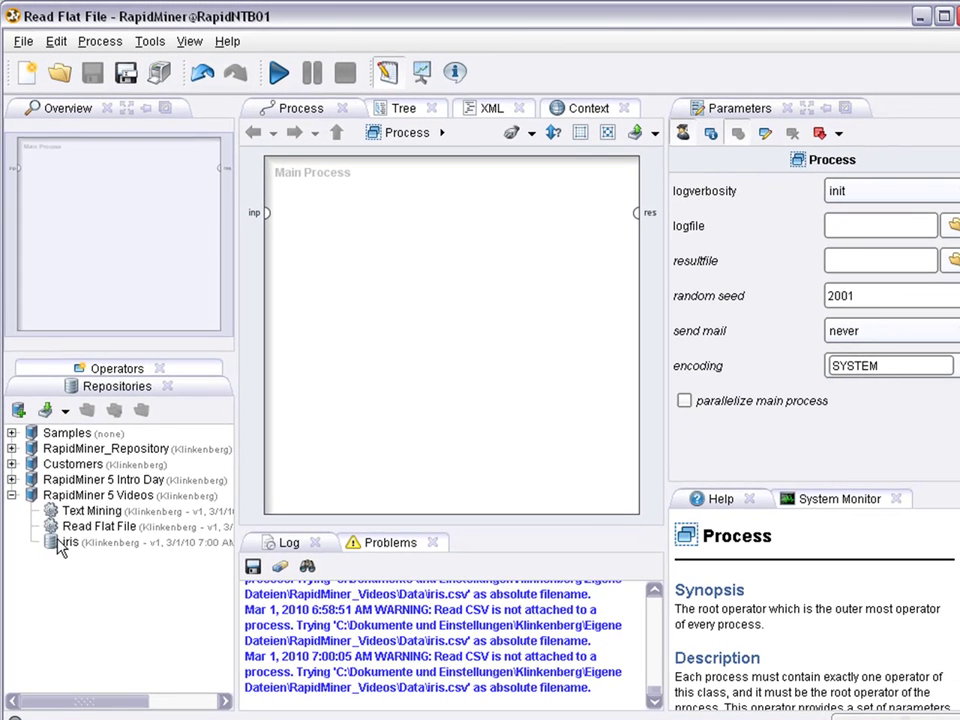
pyautogui.click(60, 545)
pyautogui.click(11, 495)
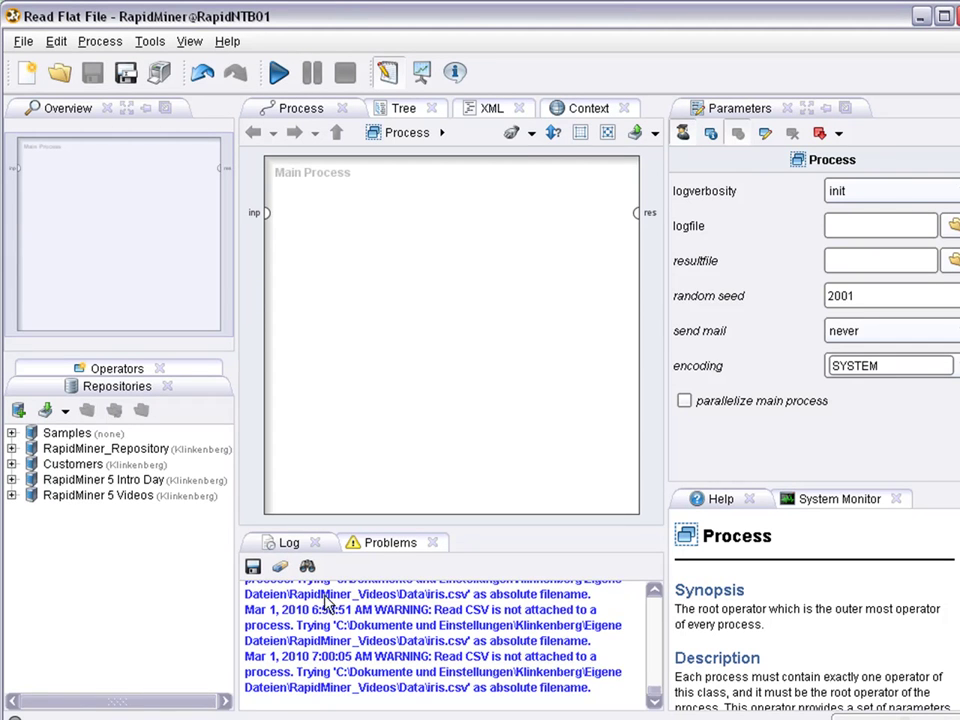
pyautogui.rightClick(428, 607)
pyautogui.click(512, 621)
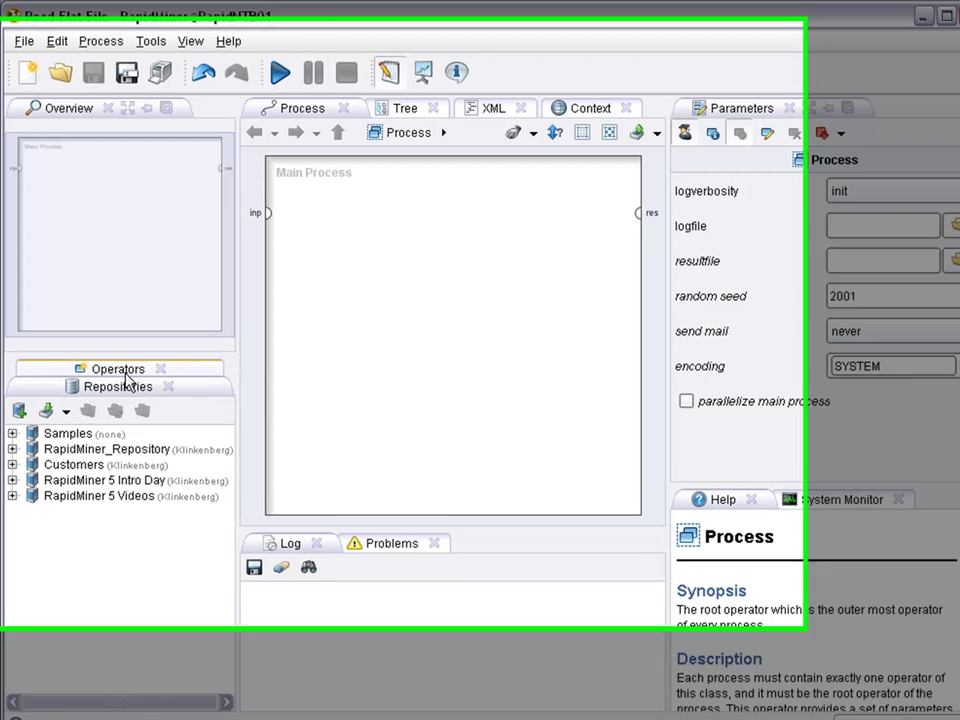
# - Drag Read CSV from Operators > Import > Data into the main process
pyautogui.click(122, 370)
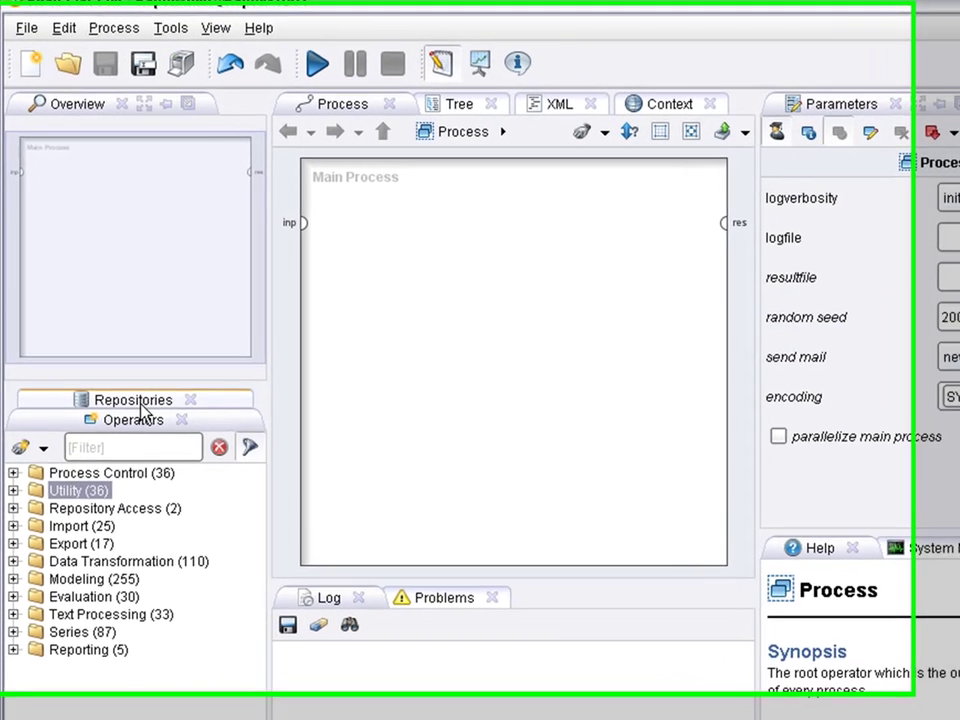
pyautogui.click(13, 526)
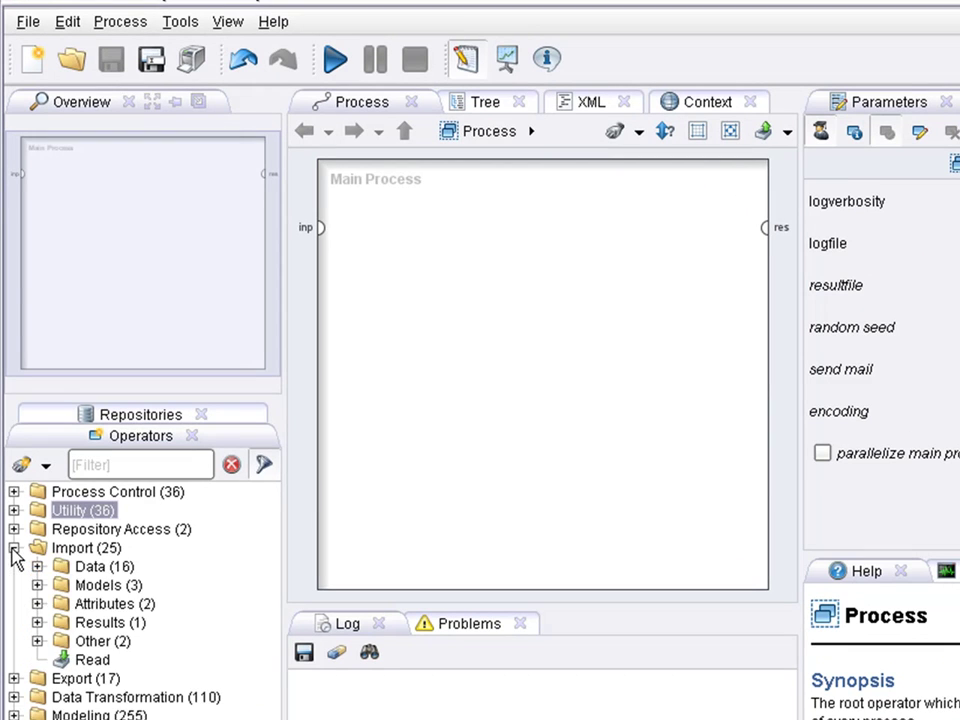
pyautogui.click(37, 567)
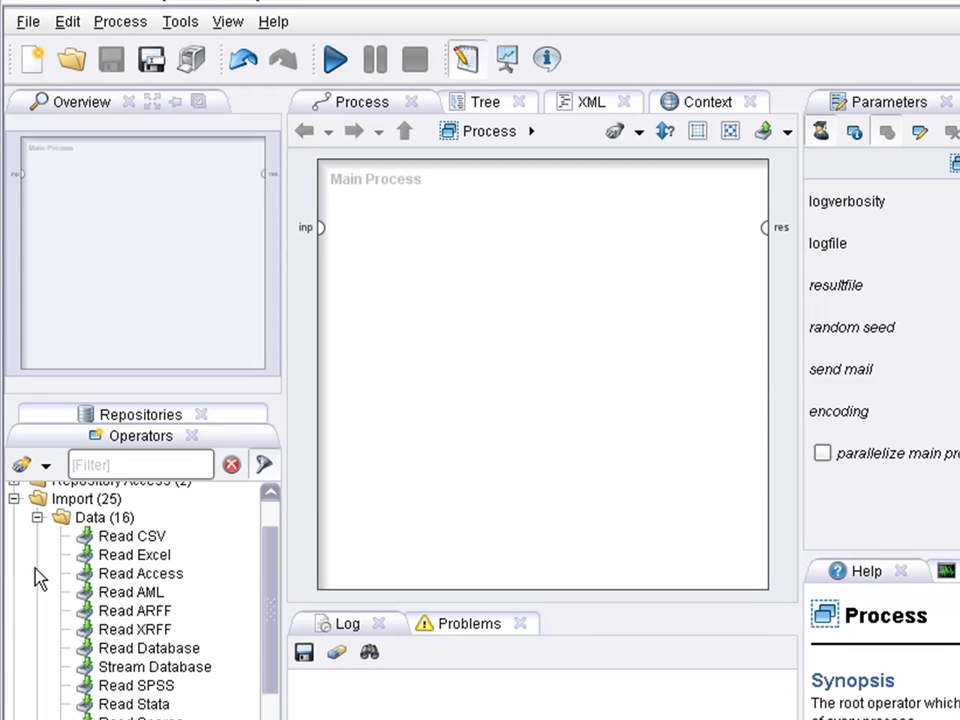
pyautogui.click(133, 538)
pyautogui.moveTo(133, 540); pyautogui.dragTo(395, 212)
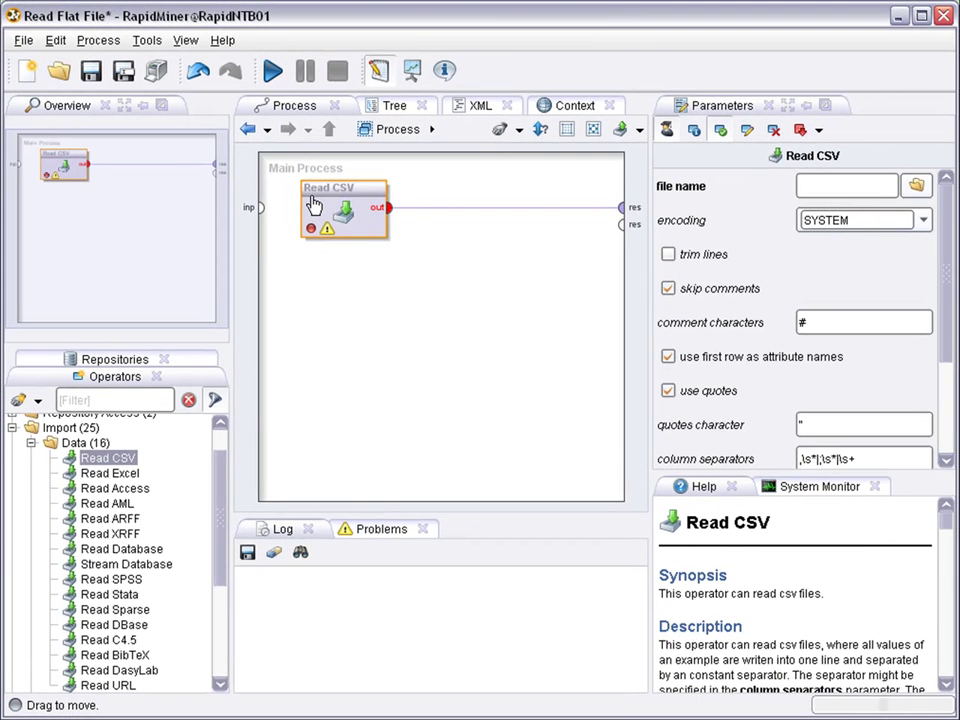
# - Set the Read CSV operator's file to Data/iris.csv
pyautogui.click(917, 187)
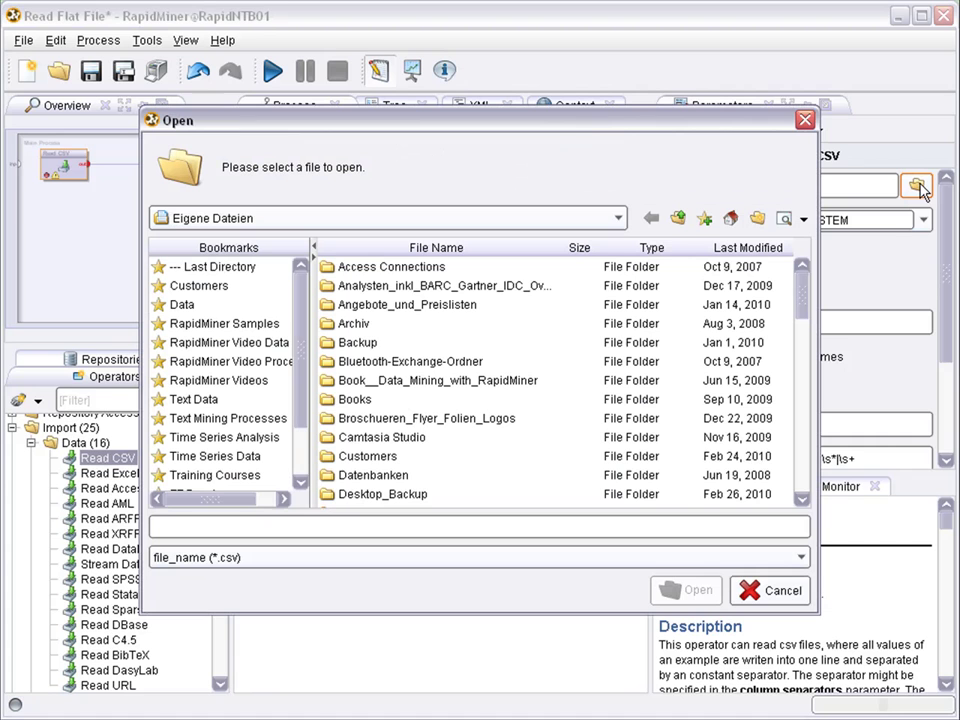
pyautogui.click(170, 305)
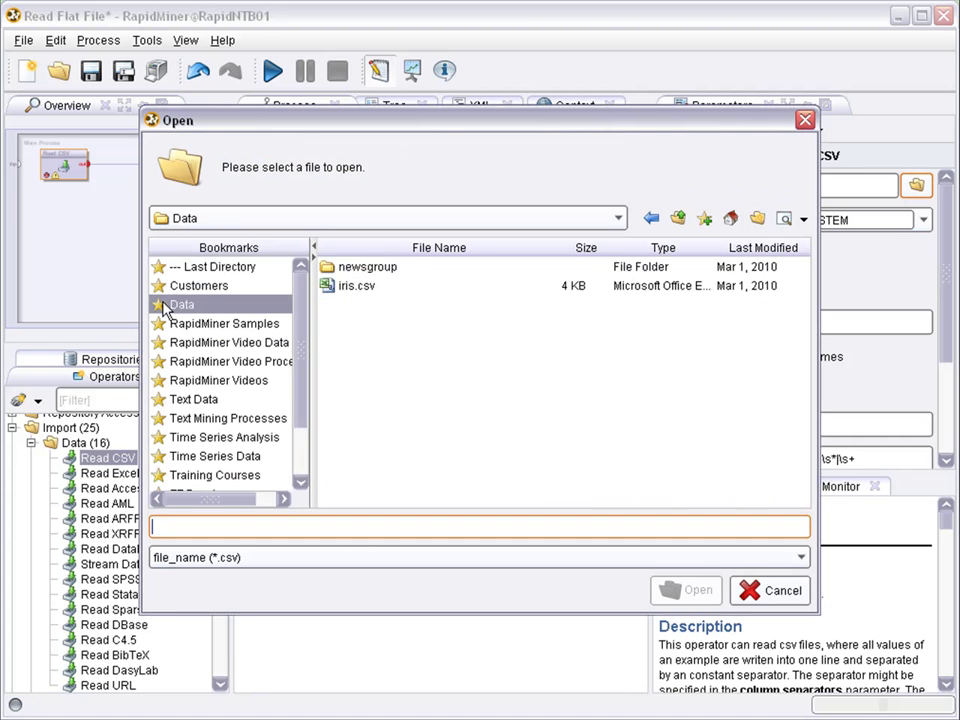
pyautogui.click(358, 287)
pyautogui.click(686, 591)
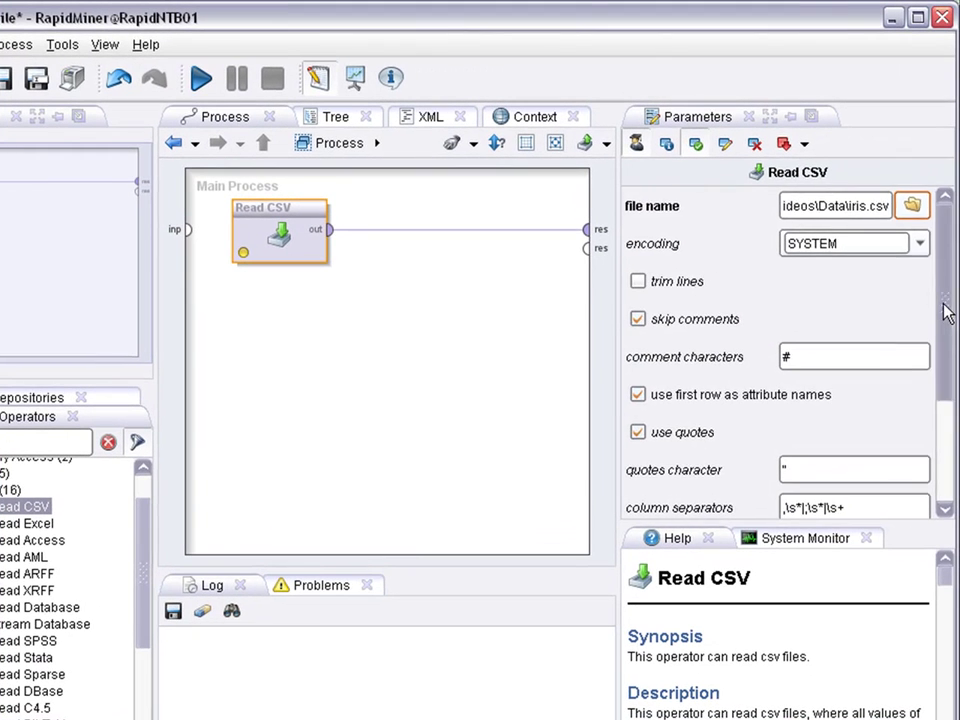
# - Turn off comment skipping and first-row attribute names, then edit the ,\s*|;\s*|\s+ separators
pyautogui.scroll(-3, 943, 308)
pyautogui.click(639, 238)
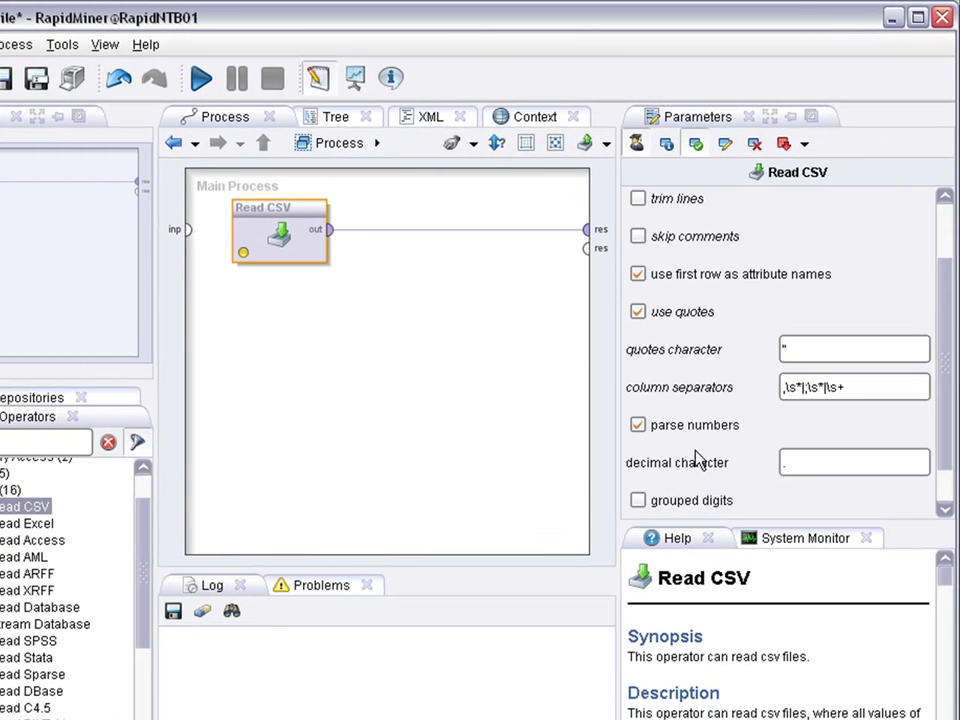
pyautogui.click(639, 277)
pyautogui.click(868, 389)
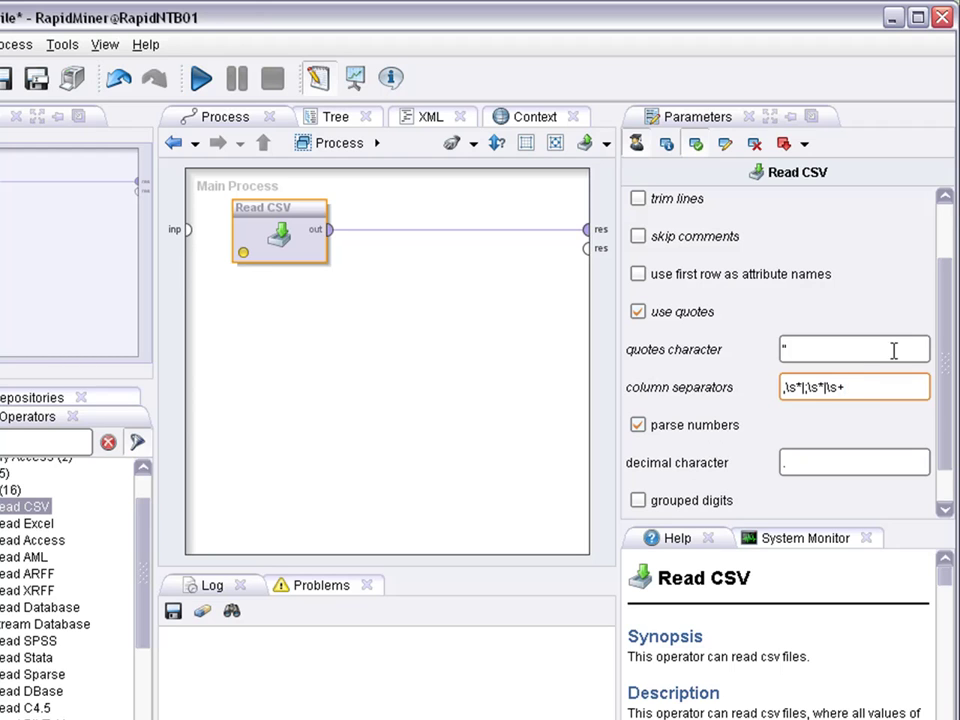
# - Save and run the process, view the 150-example iris set in Data View, then return to Design
pyautogui.click(201, 80)
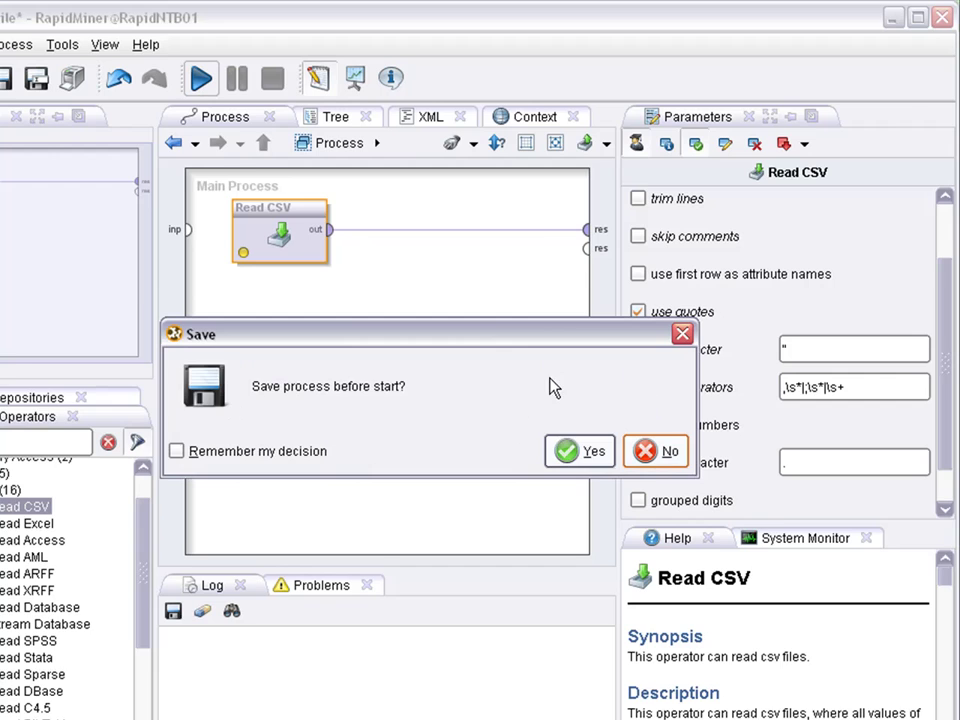
pyautogui.click(589, 455)
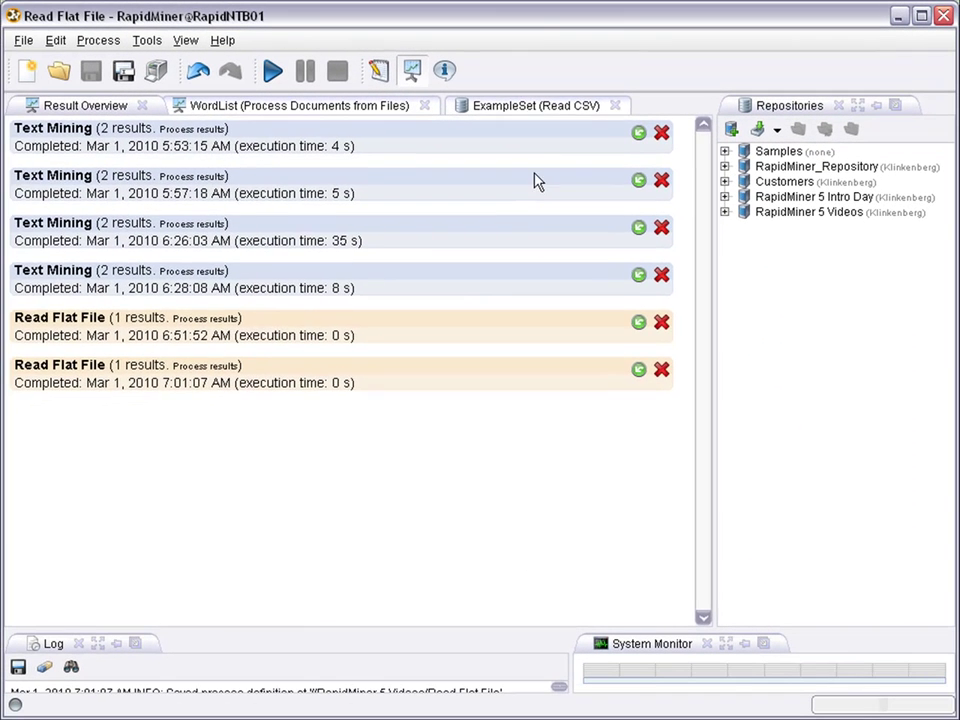
pyautogui.click(528, 106)
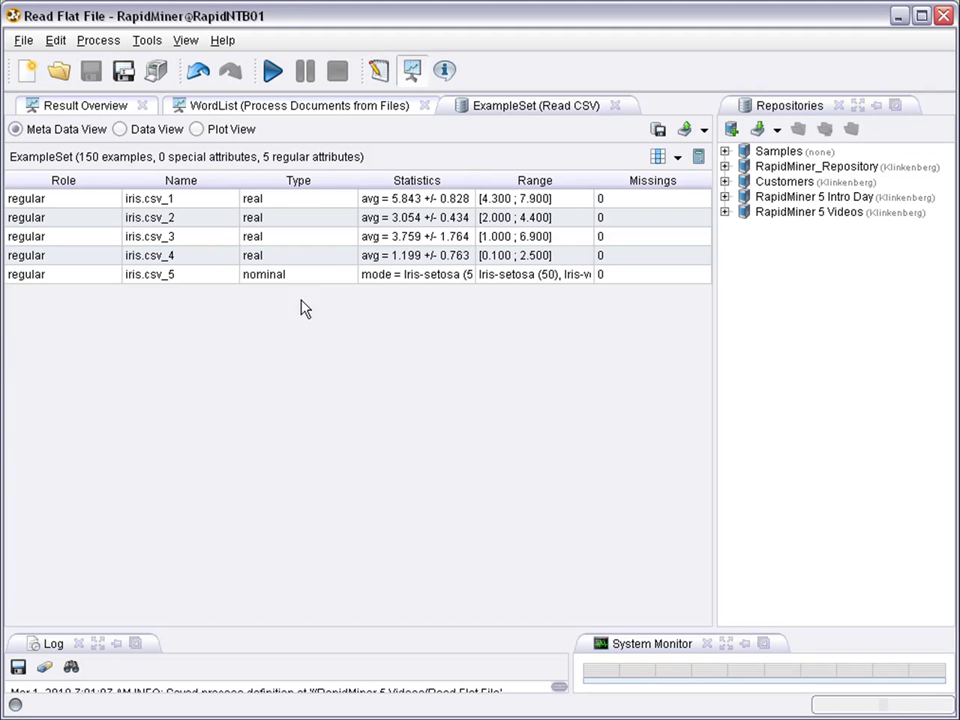
pyautogui.click(294, 273)
pyautogui.click(289, 237)
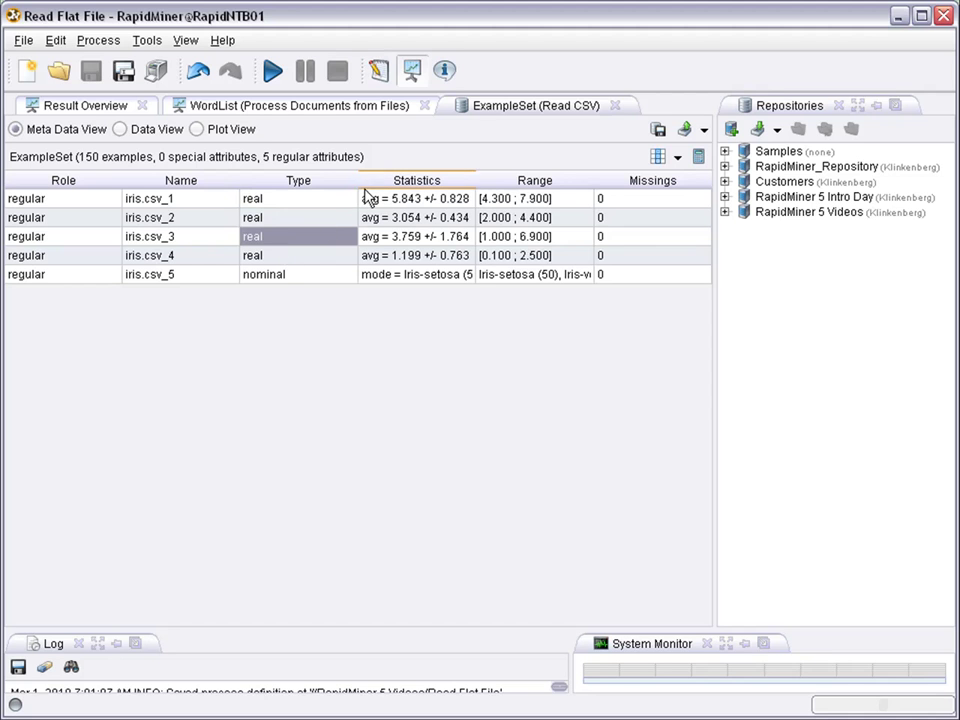
pyautogui.click(120, 130)
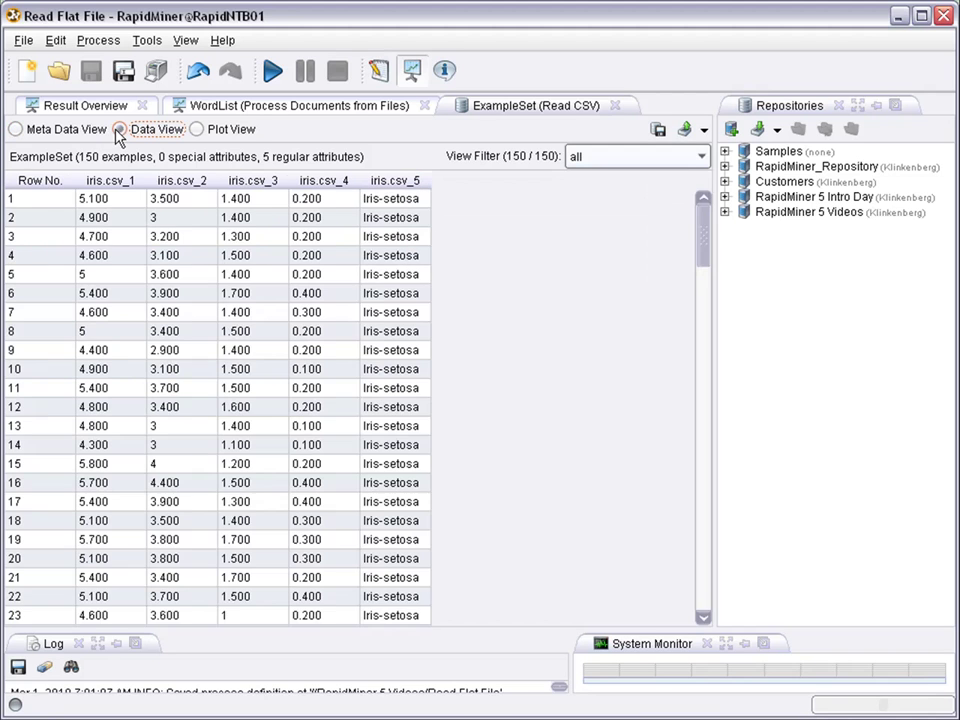
pyautogui.click(378, 70)
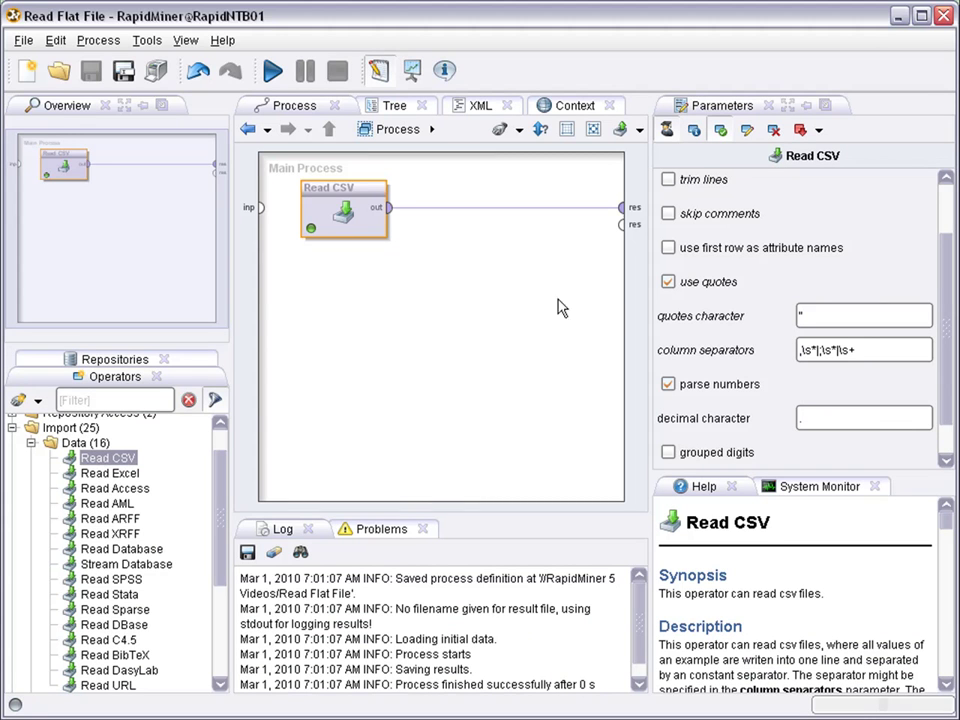
# - Drag the iris repository entry into the process as a Retrieve operator
pyautogui.click(92, 362)
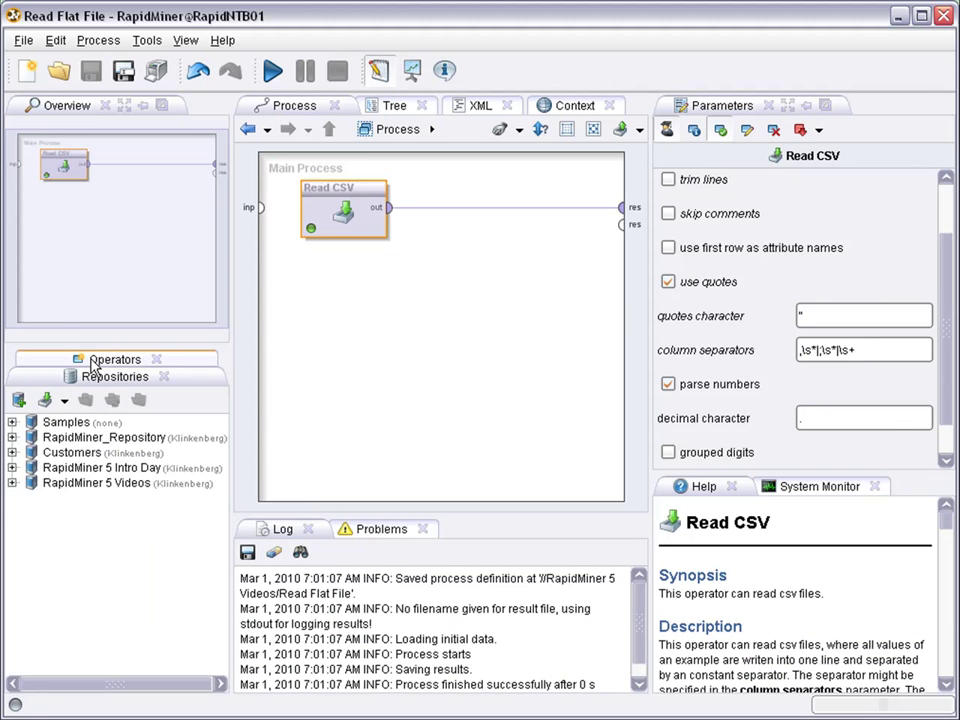
pyautogui.click(12, 483)
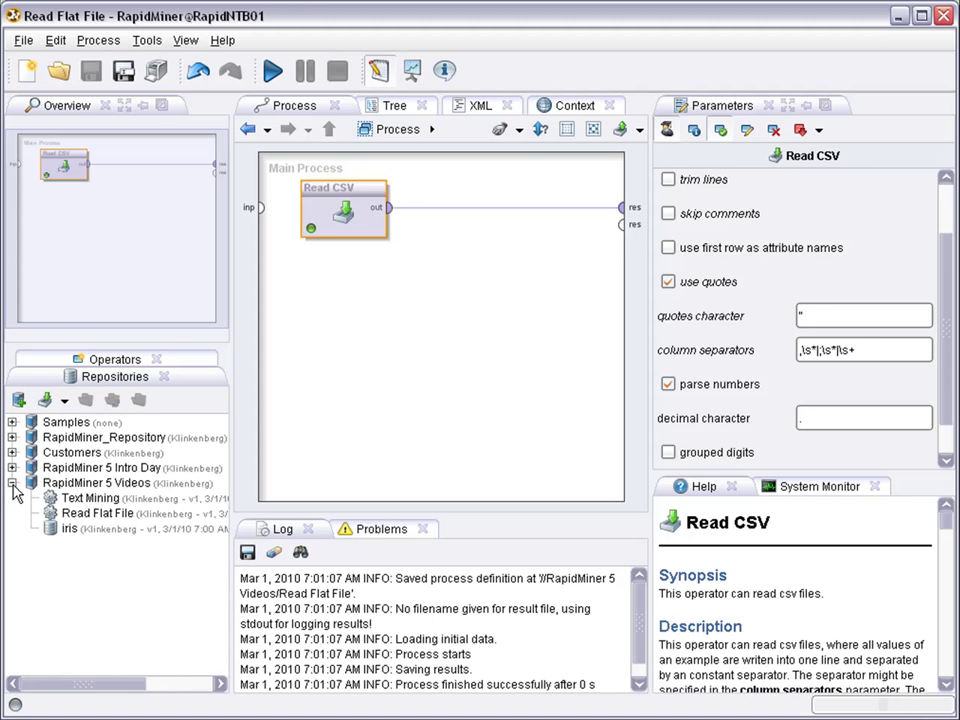
pyautogui.moveTo(70, 540); pyautogui.dragTo(343, 293)
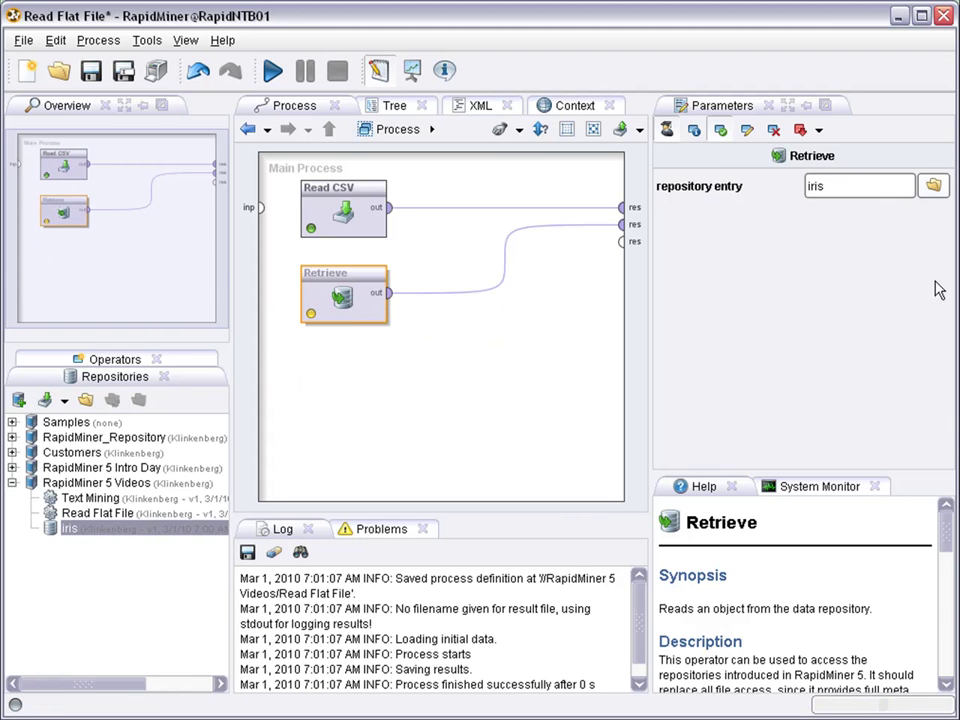
pyautogui.click(857, 186)
# - Select the Write CSV operator under Operators > Export > Data
pyautogui.click(71, 378)
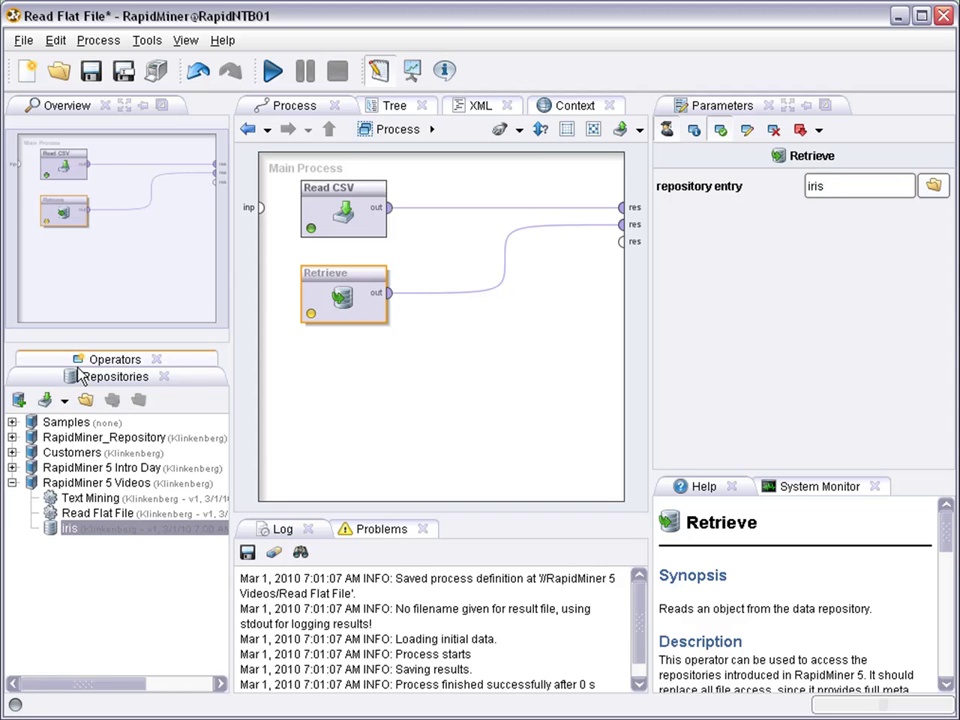
pyautogui.click(82, 364)
pyautogui.click(31, 443)
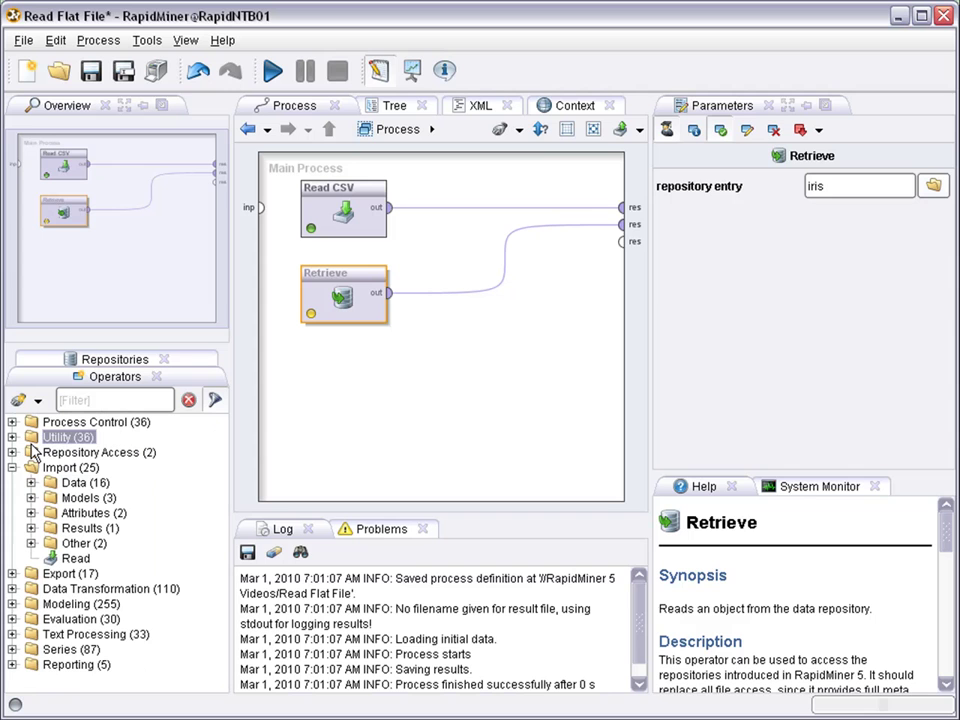
pyautogui.click(12, 467)
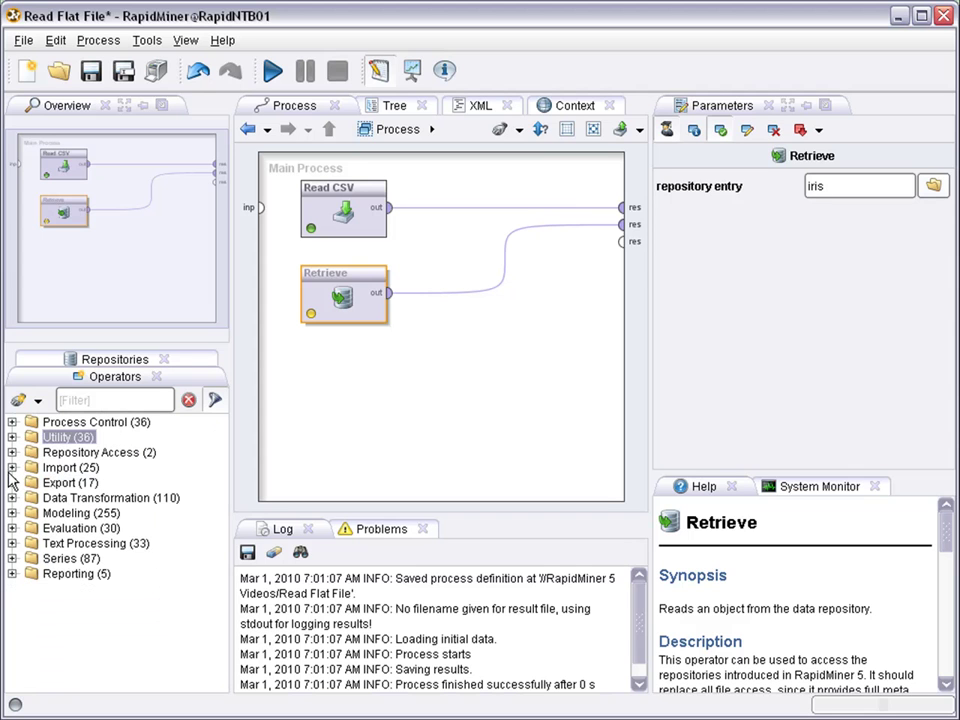
pyautogui.click(12, 483)
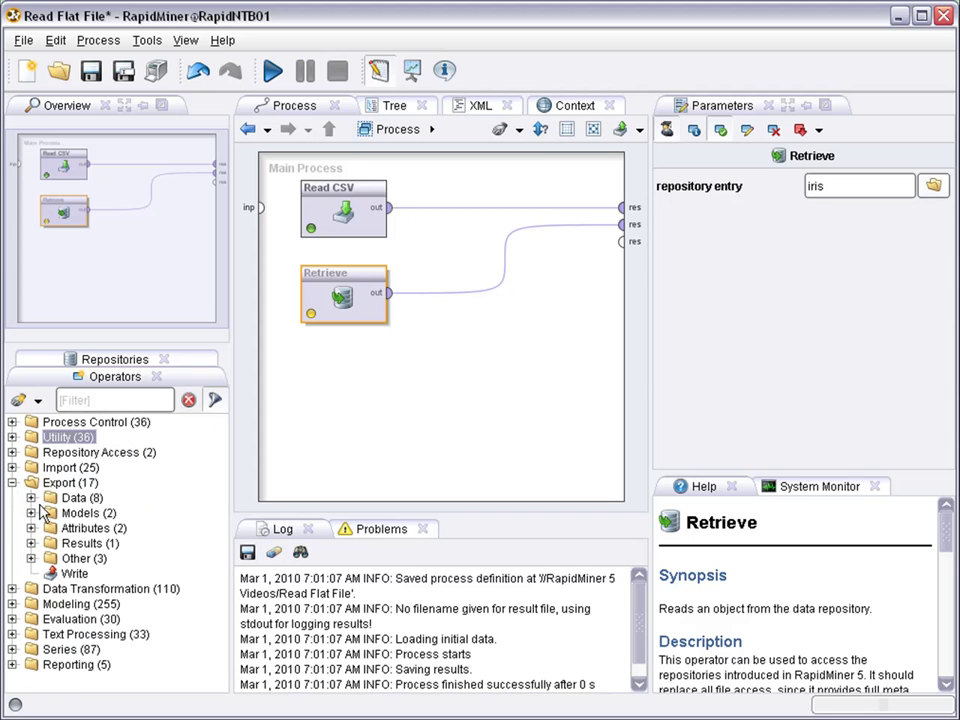
pyautogui.click(31, 497)
pyautogui.click(105, 513)
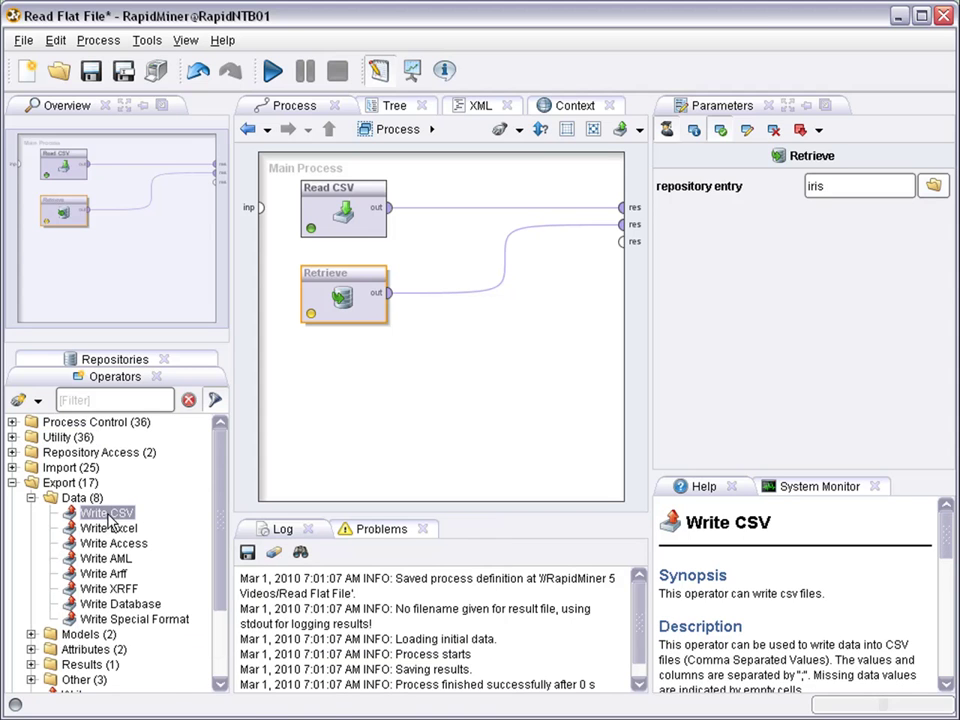
# - Add a Write CSV operator after Retrieve with output file Data/iris2.csv
pyautogui.moveTo(135, 512); pyautogui.dragTo(477, 300)
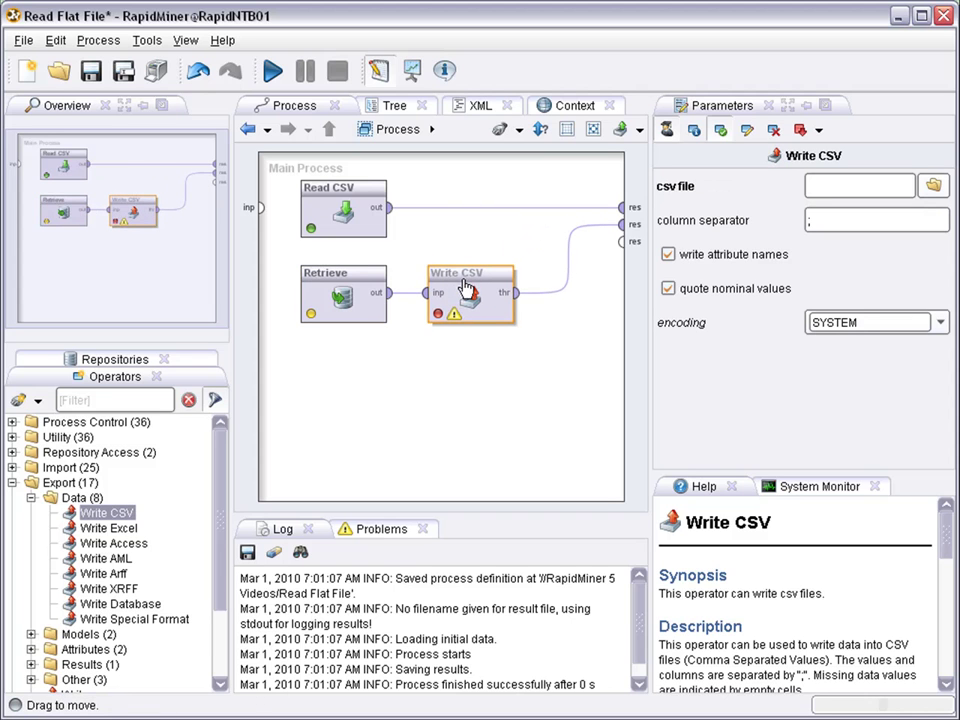
pyautogui.click(934, 187)
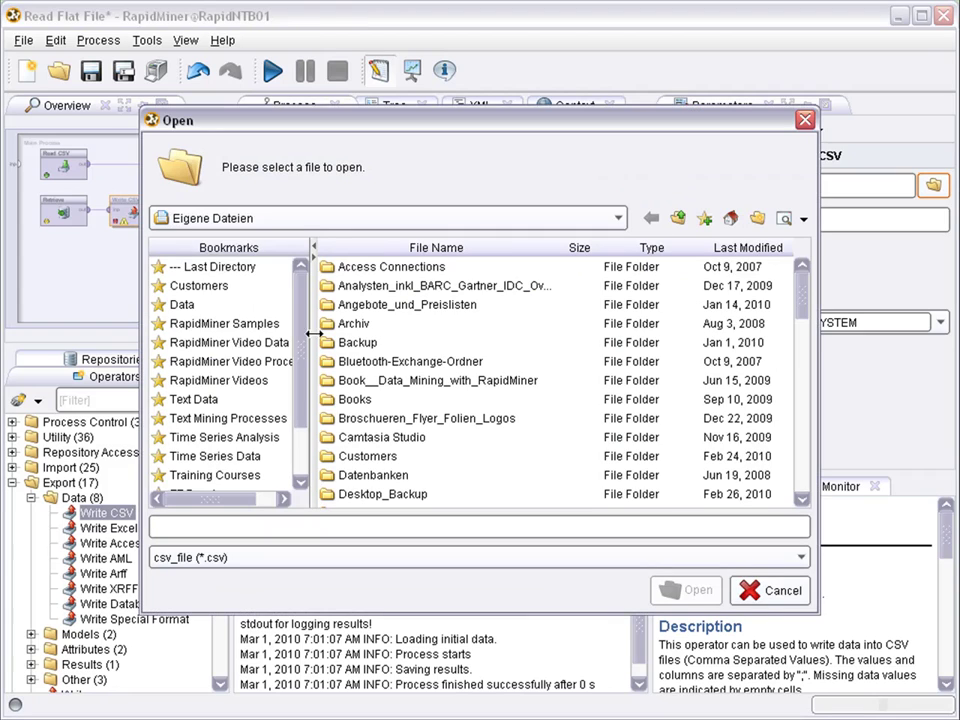
pyautogui.click(184, 304)
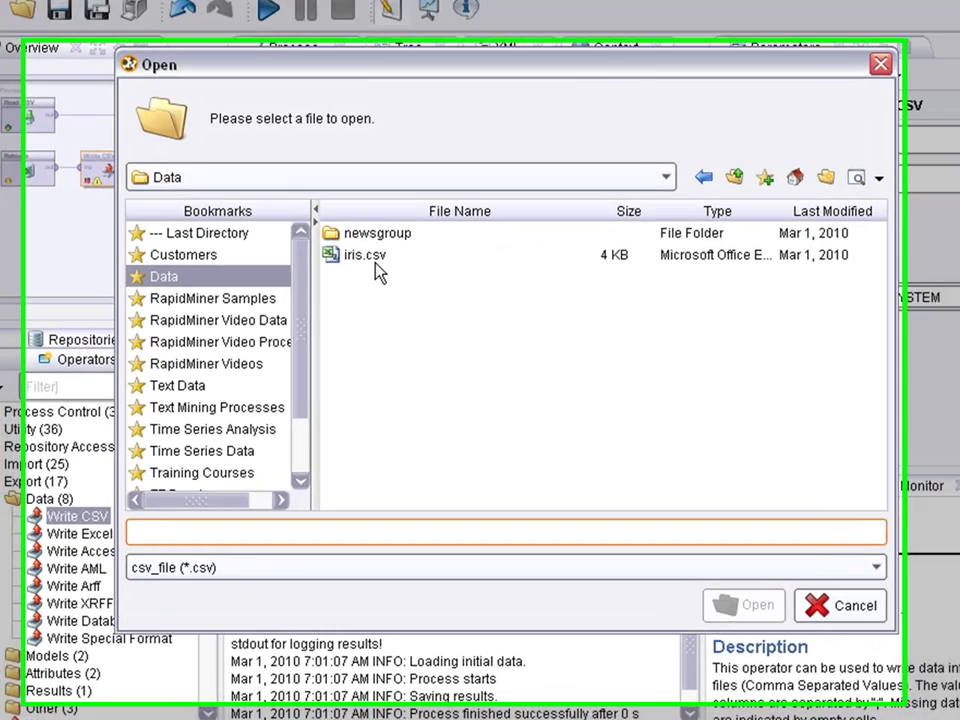
pyautogui.click(362, 281)
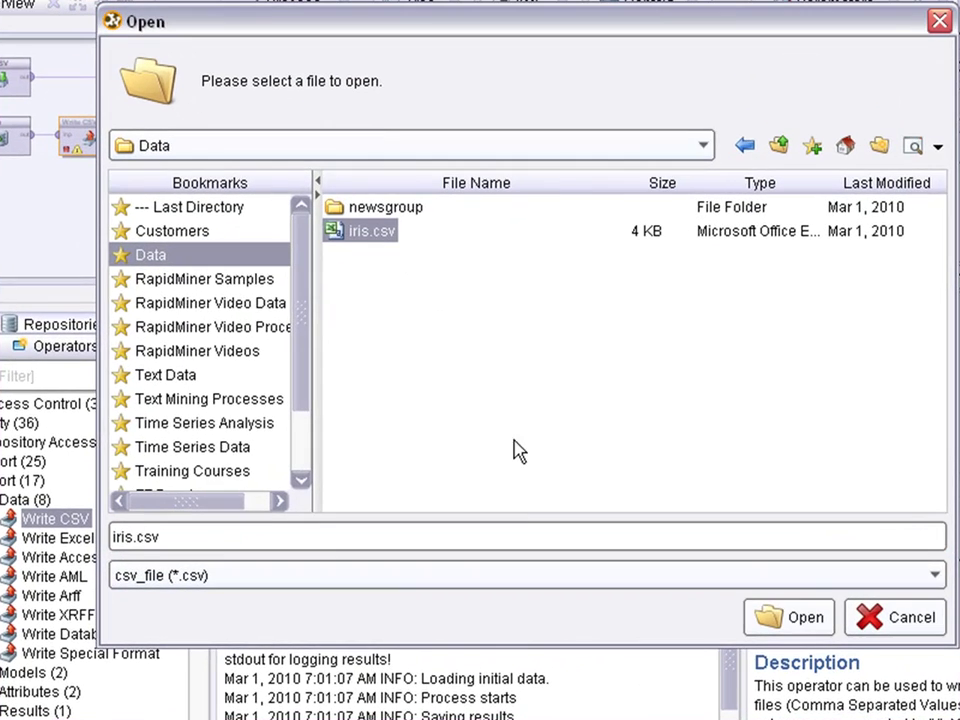
pyautogui.click(133, 537)
pyautogui.write('2')
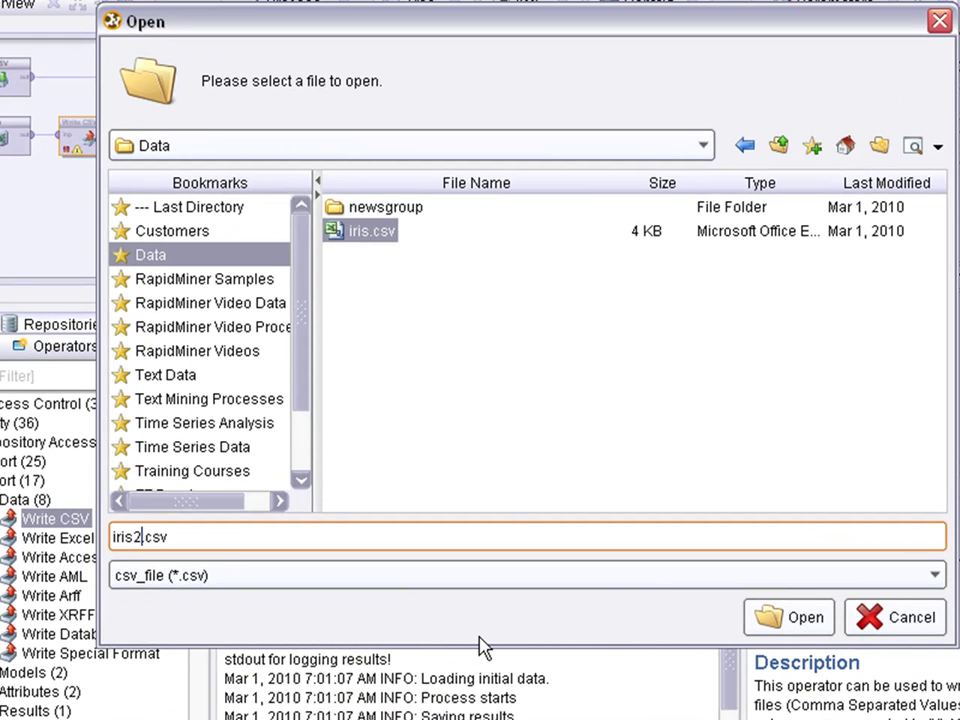
pyautogui.press('Return')
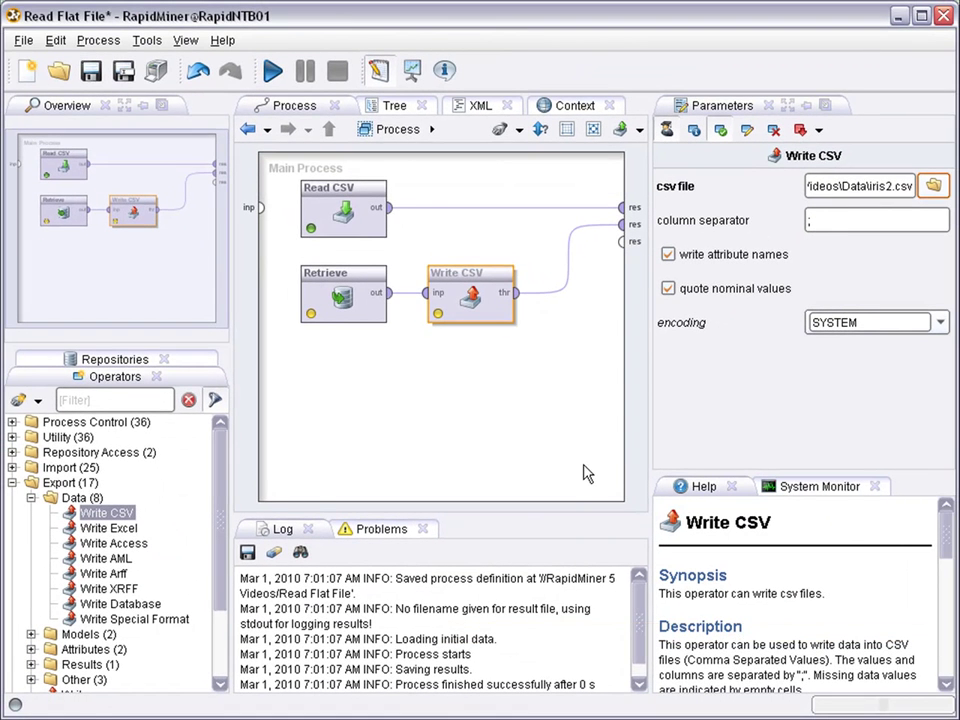
# - Run the process and view the 150-example ExampleSet produced by Read CSV
pyautogui.click(273, 70)
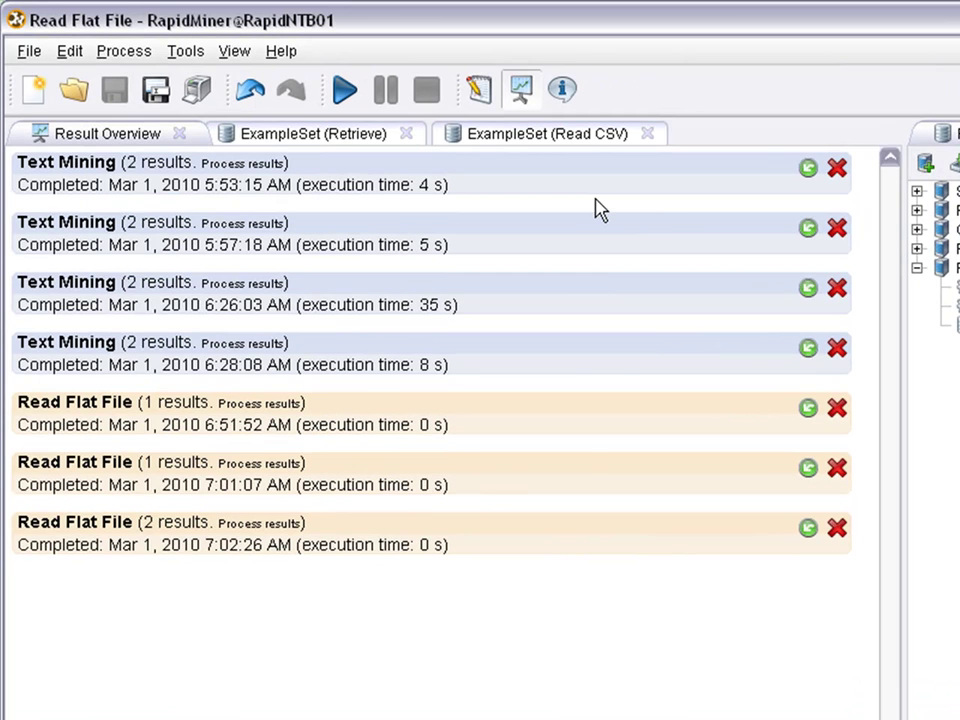
pyautogui.click(580, 145)
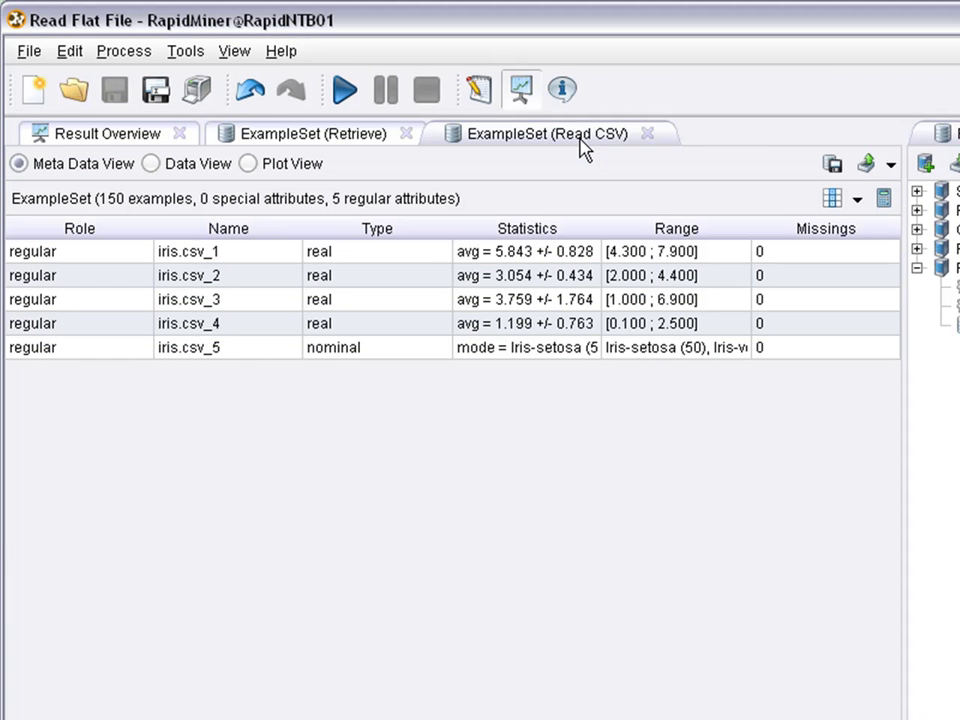